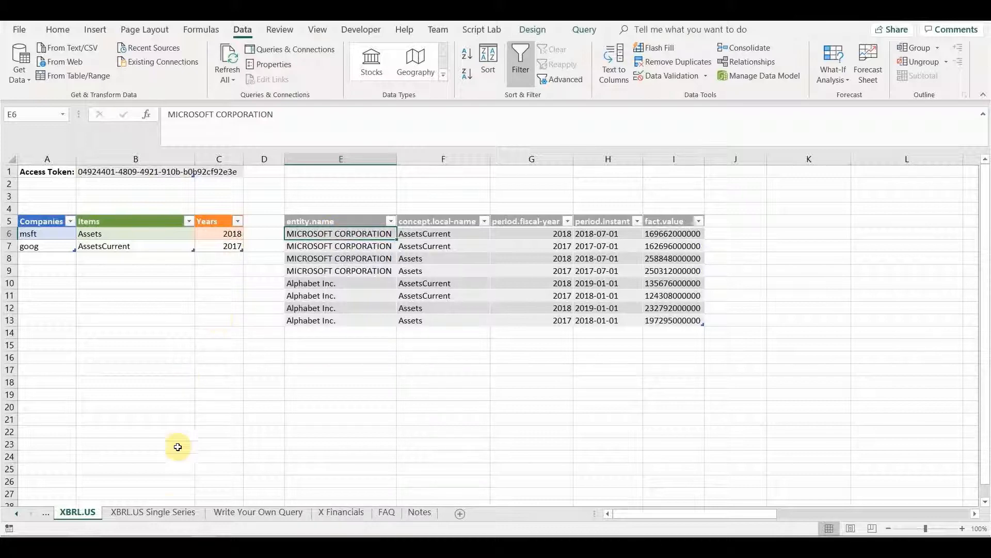
# Step: Compare the XBRL.US sheet's input and results tables with the first series' company, item, year and value cells on the XBRL.US Single Series sheet
pyautogui.click(169, 515)
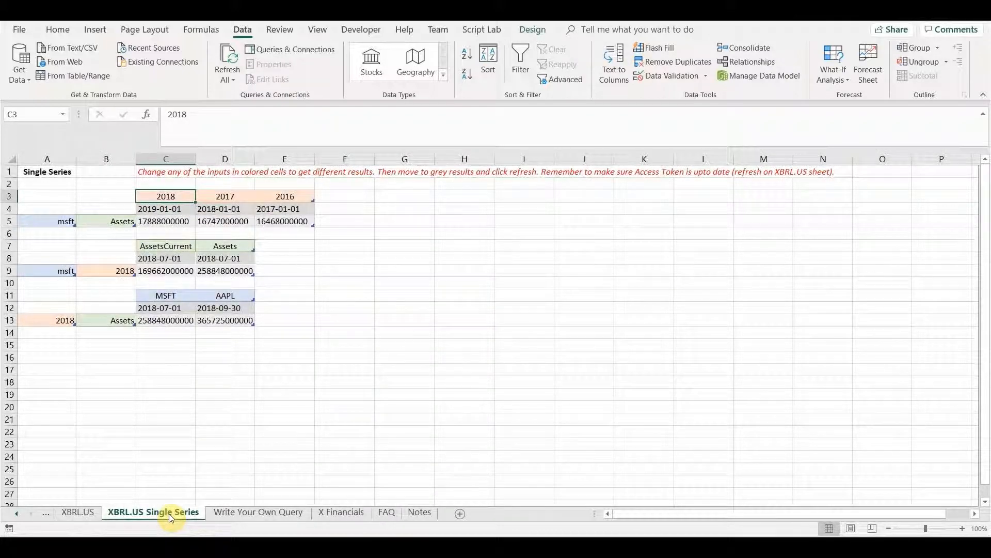
pyautogui.click(179, 219)
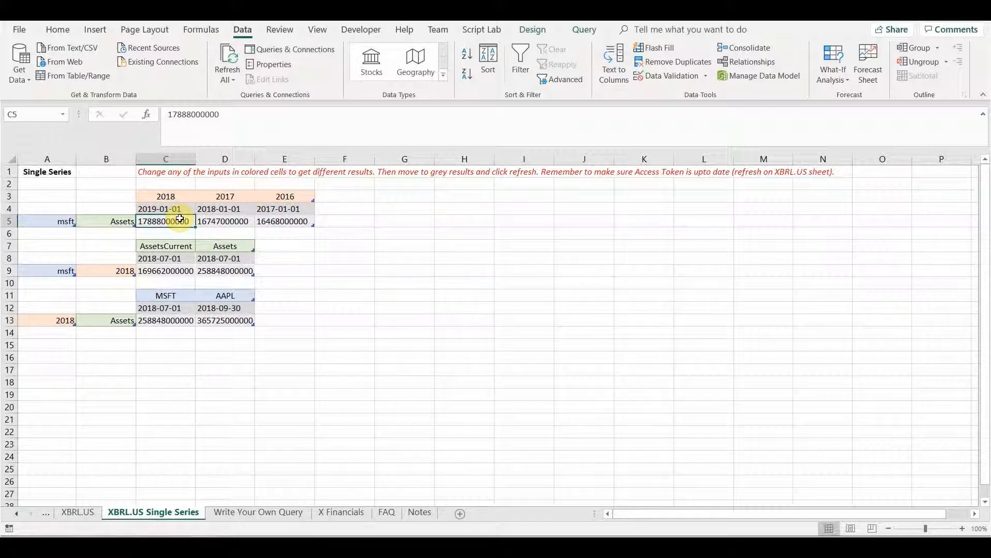
pyautogui.click(77, 513)
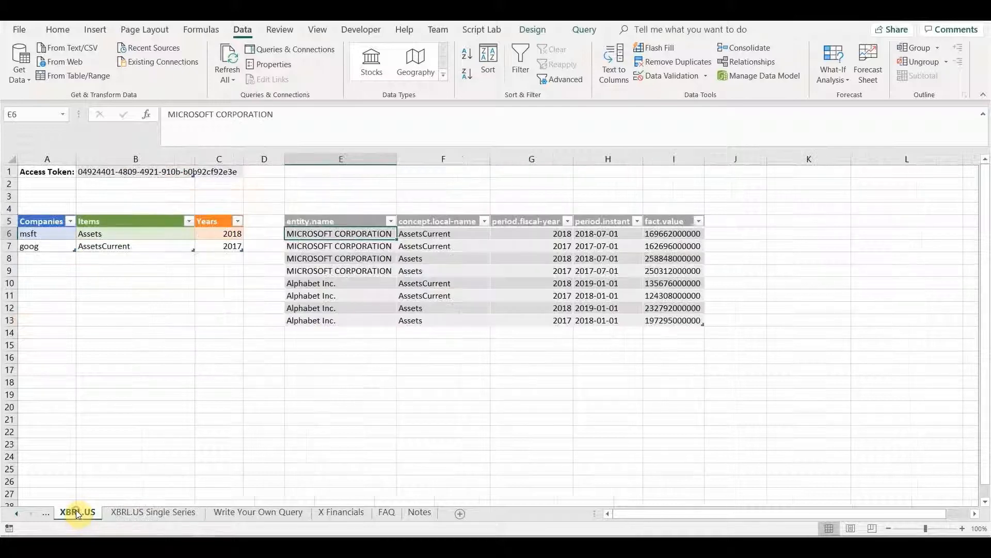
pyautogui.click(333, 257)
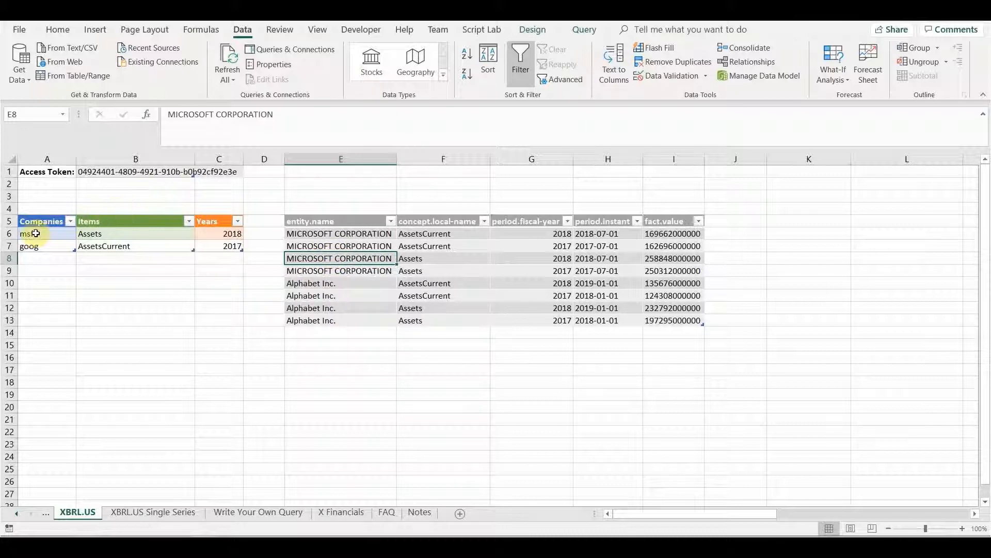
pyautogui.click(150, 513)
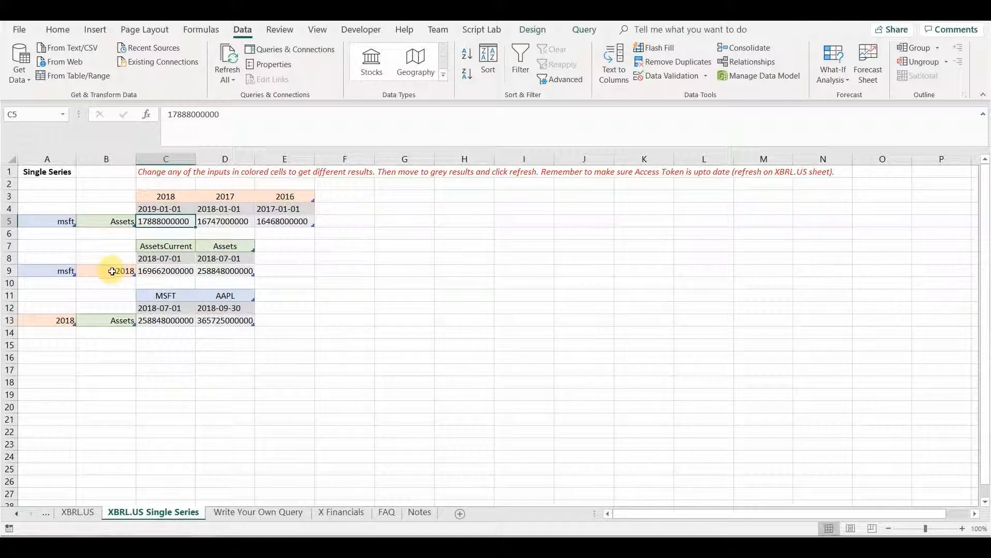
pyautogui.click(106, 222)
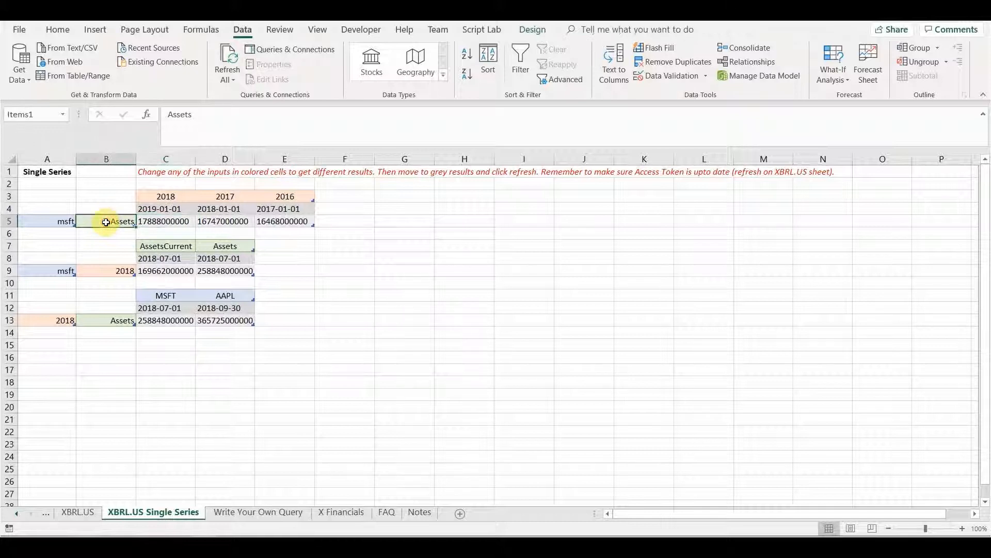
pyautogui.click(48, 221)
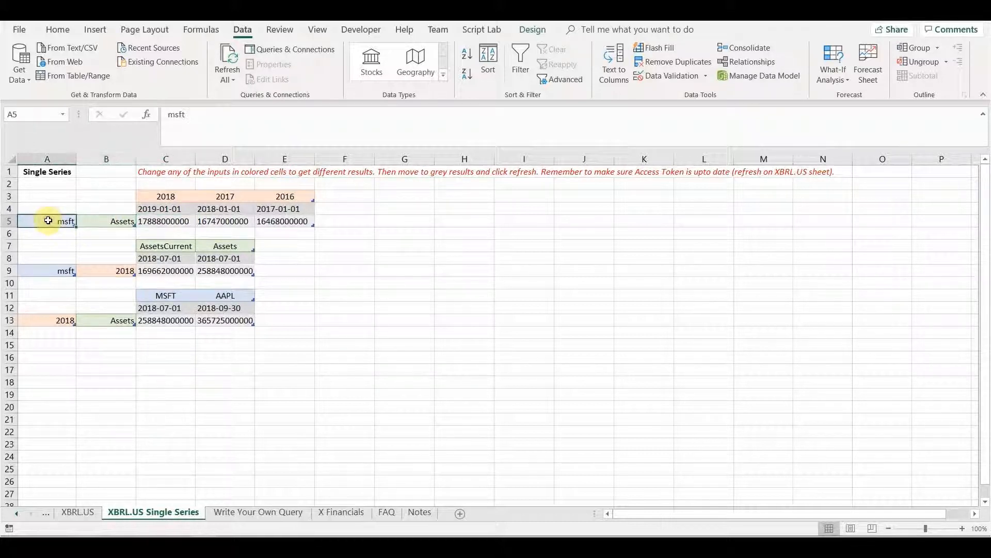
pyautogui.click(157, 197)
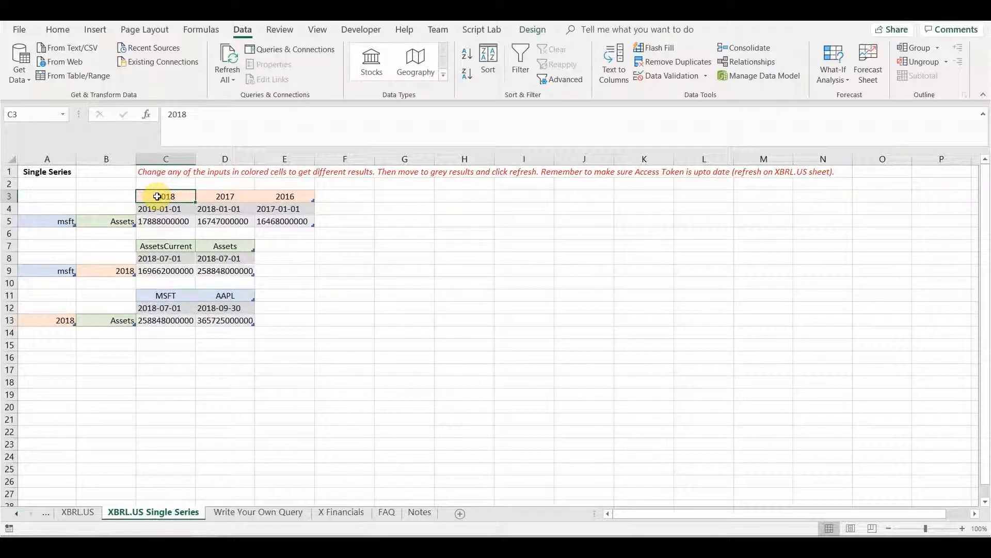
pyautogui.click(74, 512)
pyautogui.click(125, 240)
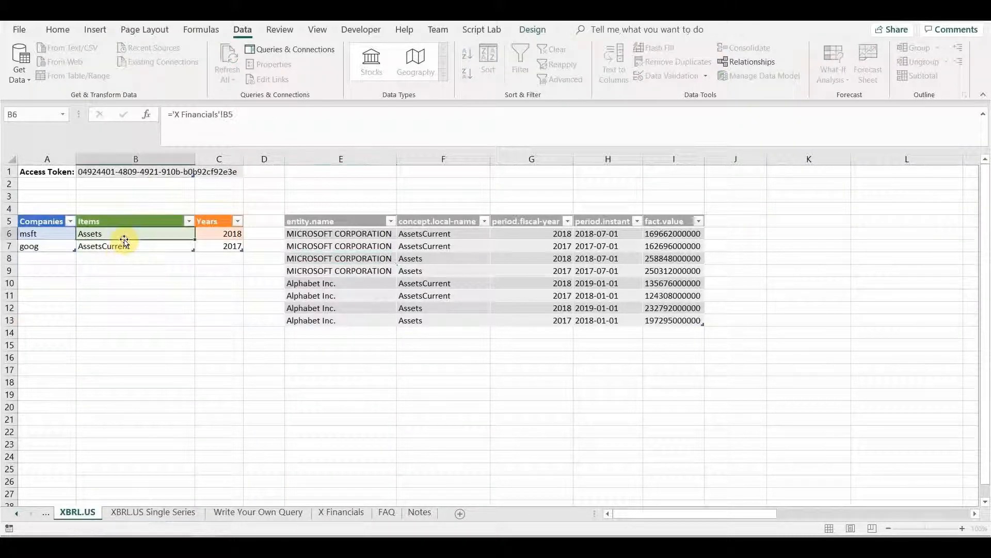
pyautogui.click(158, 512)
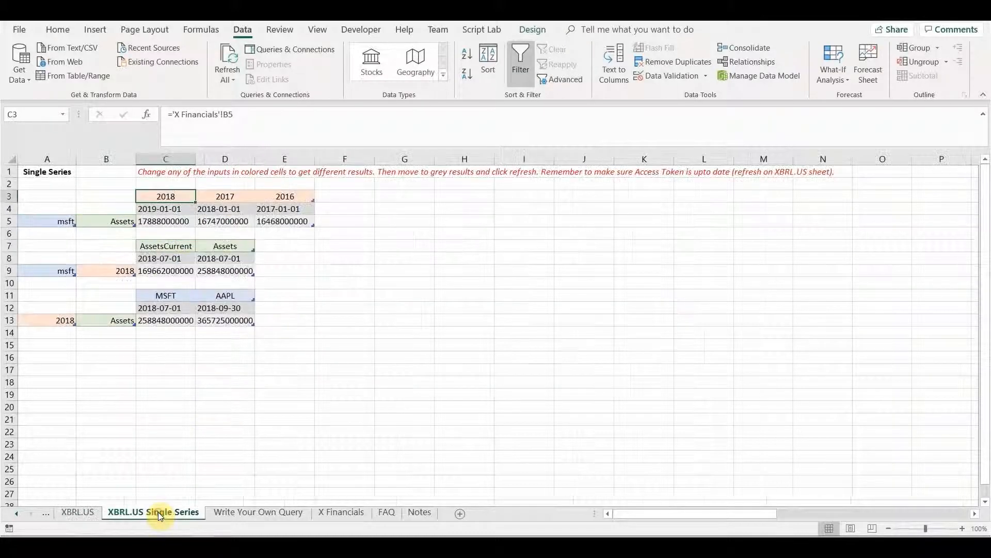
pyautogui.click(161, 220)
pyautogui.click(98, 223)
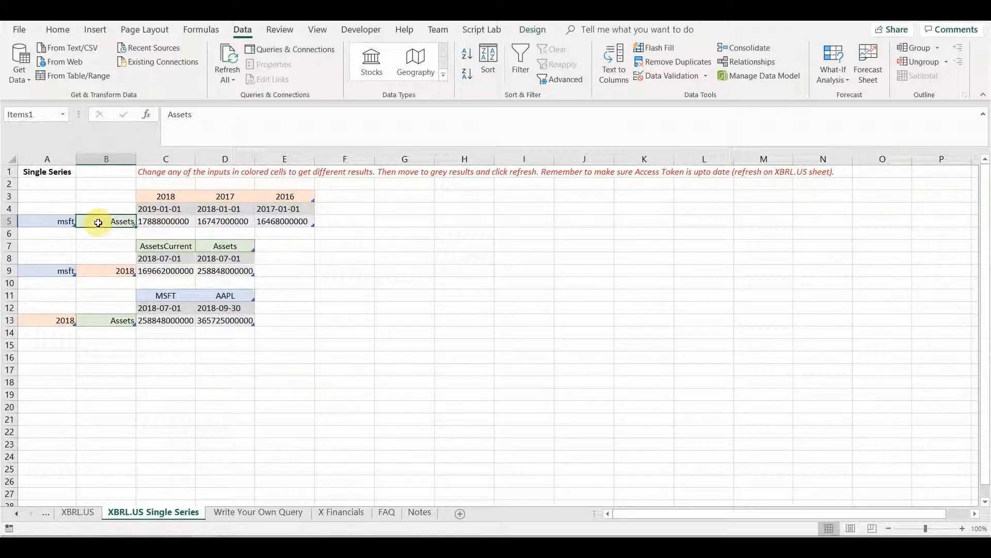
pyautogui.click(61, 221)
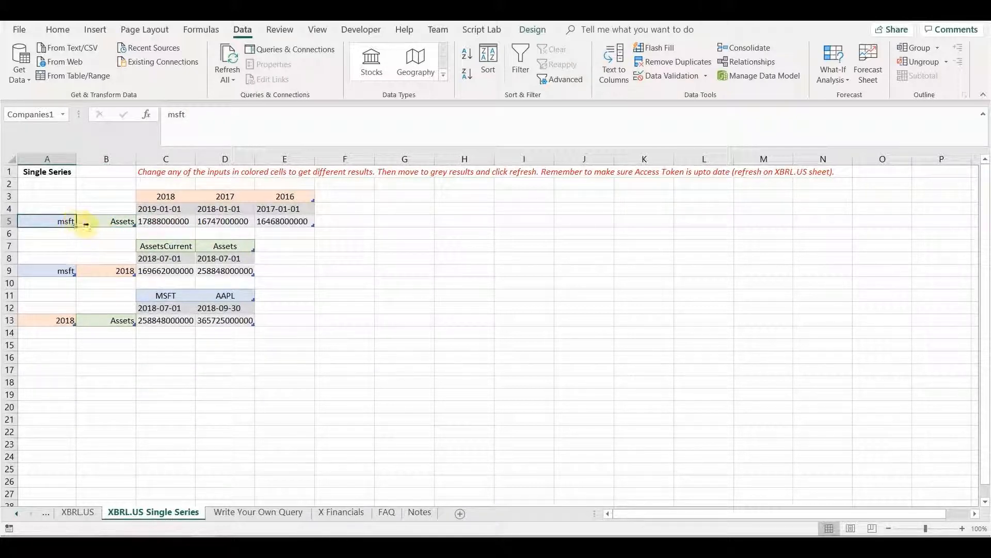
pyautogui.click(102, 223)
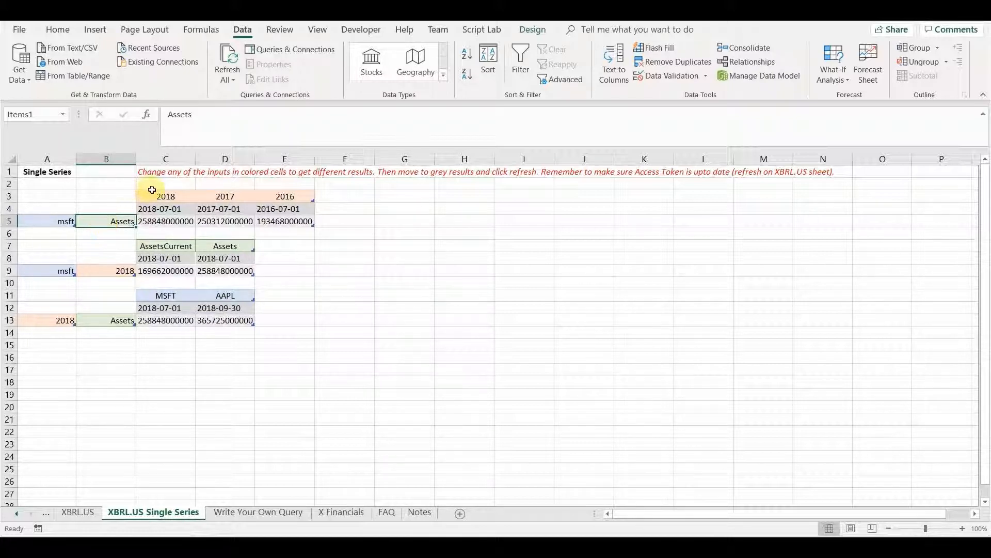
# Step: Extend the first single series' year headers from 2018 back through 2009 and set its company to ibm
pyautogui.moveTo(159, 196); pyautogui.dragTo(231, 197)
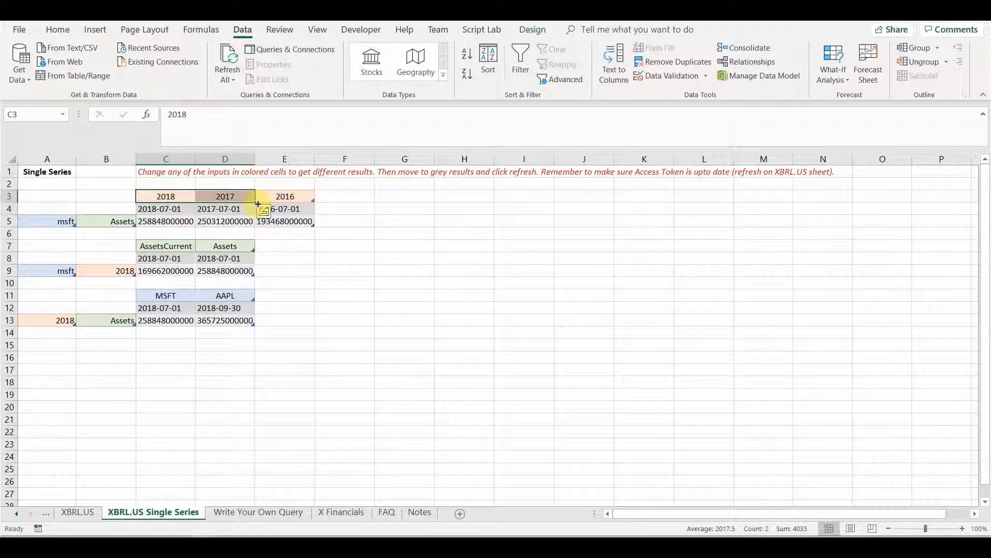
pyautogui.moveTo(256, 201); pyautogui.dragTo(713, 199)
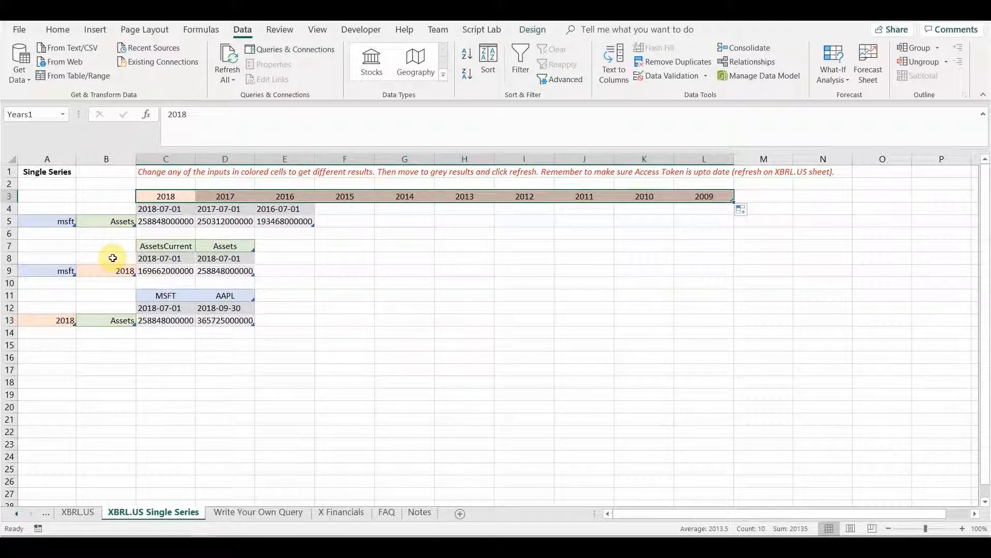
pyautogui.click(65, 221)
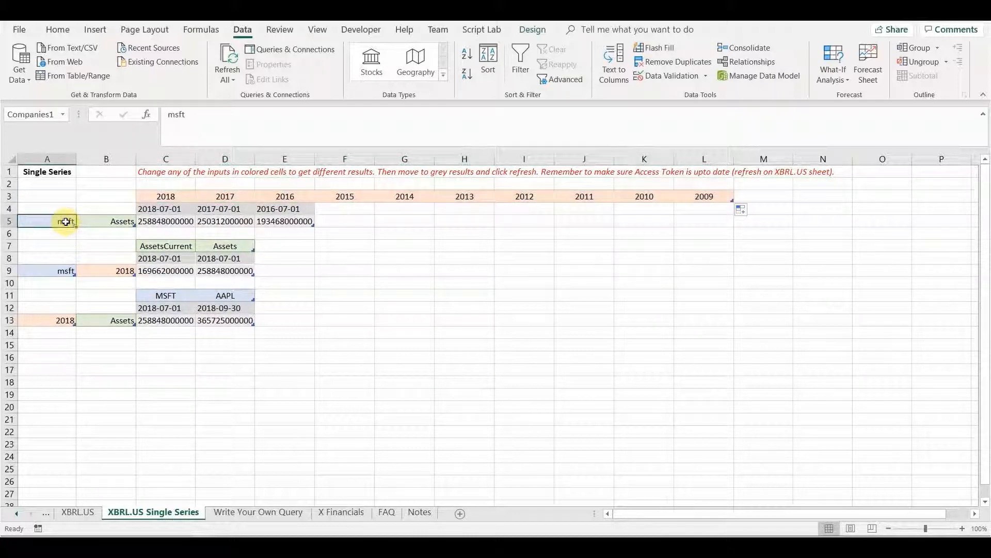
pyautogui.write('ibm')
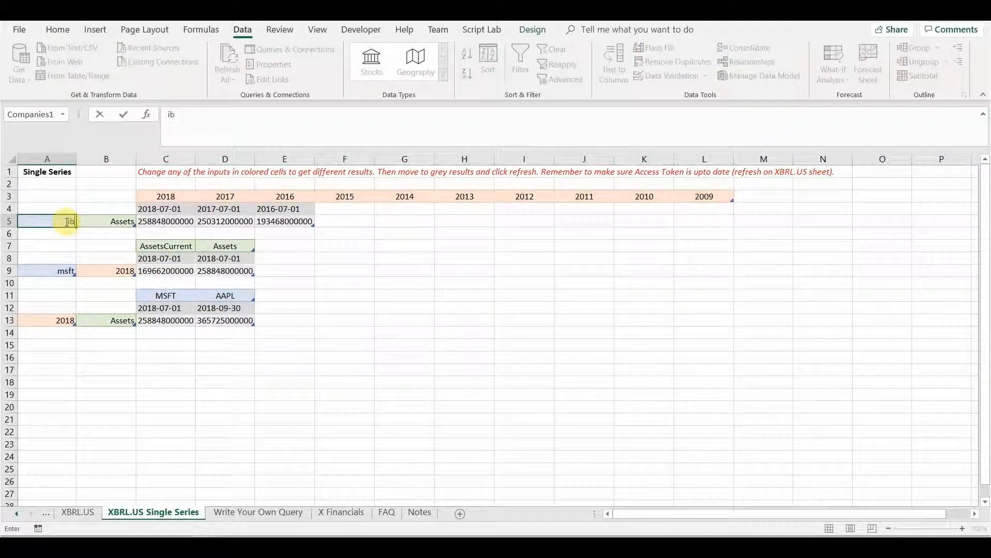
pyautogui.click(124, 220)
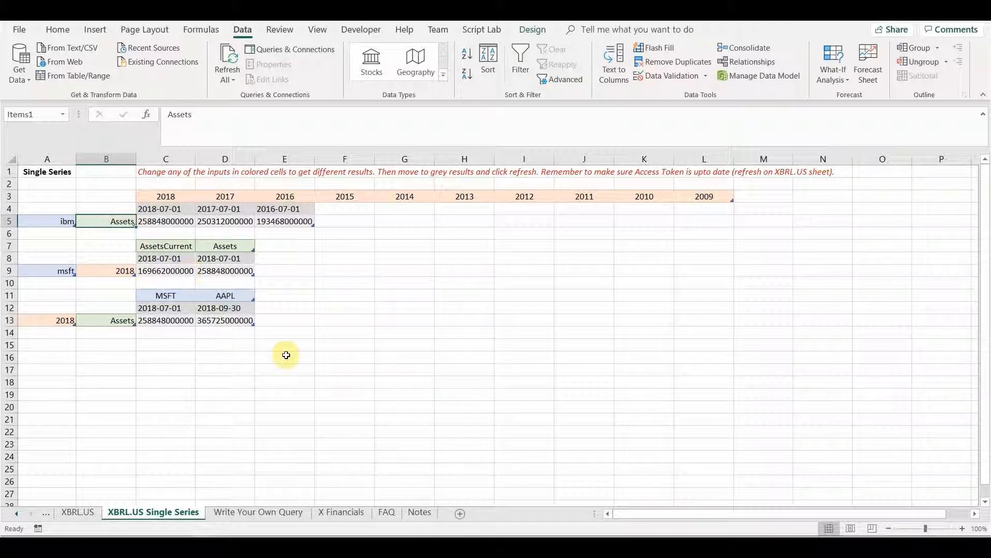
# Step: Copy the Goodwill tag from the X Financials sheet into the first series' item cell on the XBRL.US Single Series sheet
pyautogui.click(343, 514)
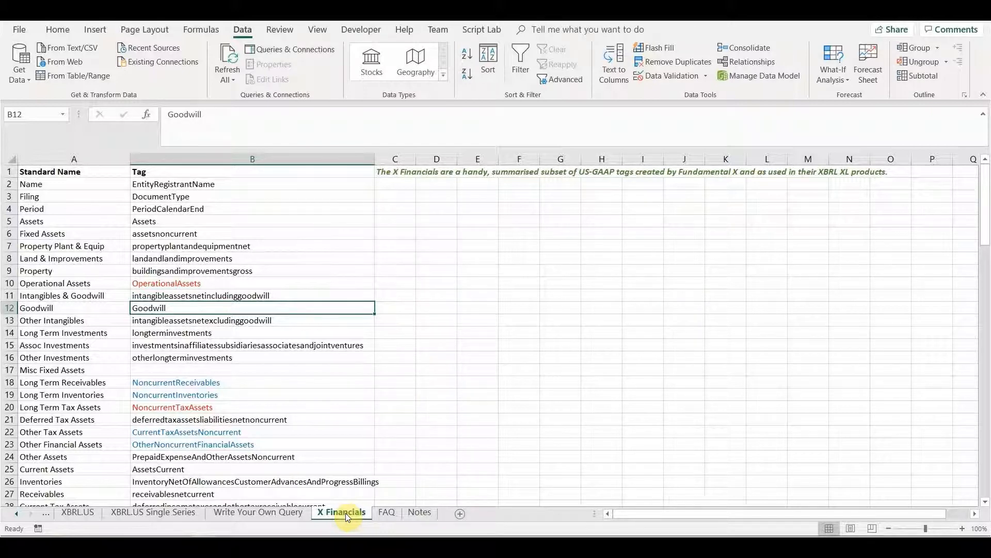
pyautogui.click(191, 260)
pyautogui.click(160, 221)
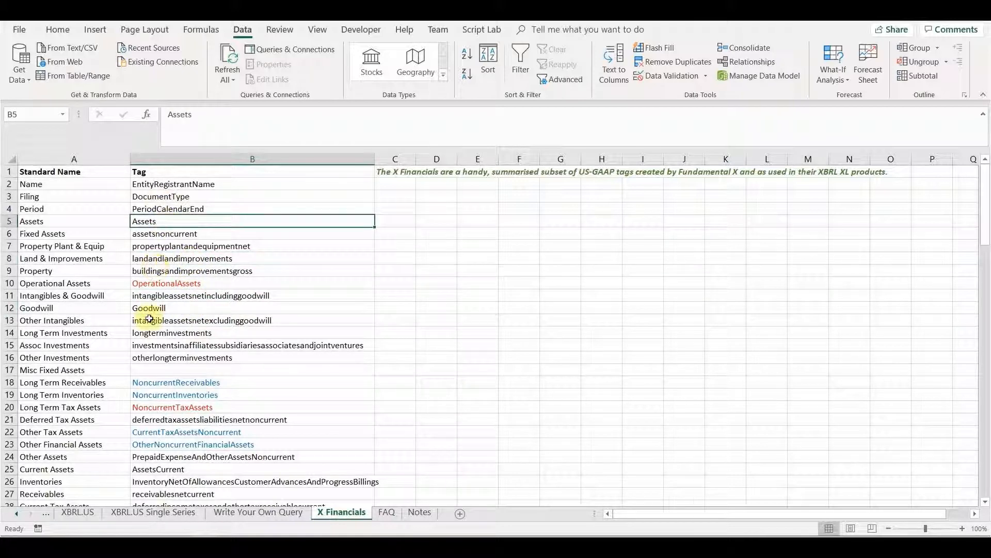
pyautogui.click(150, 309)
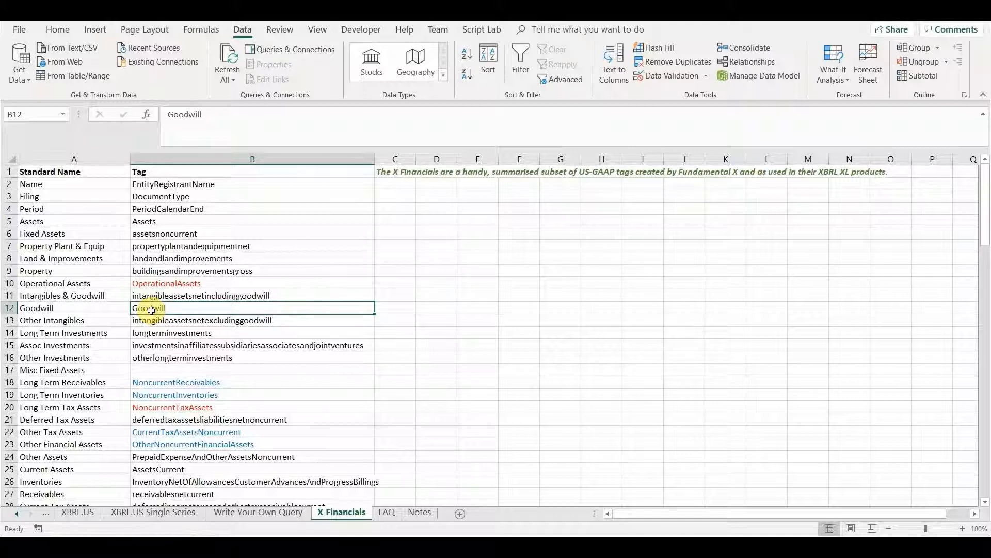
pyautogui.hotkey('ctrl', 'c')
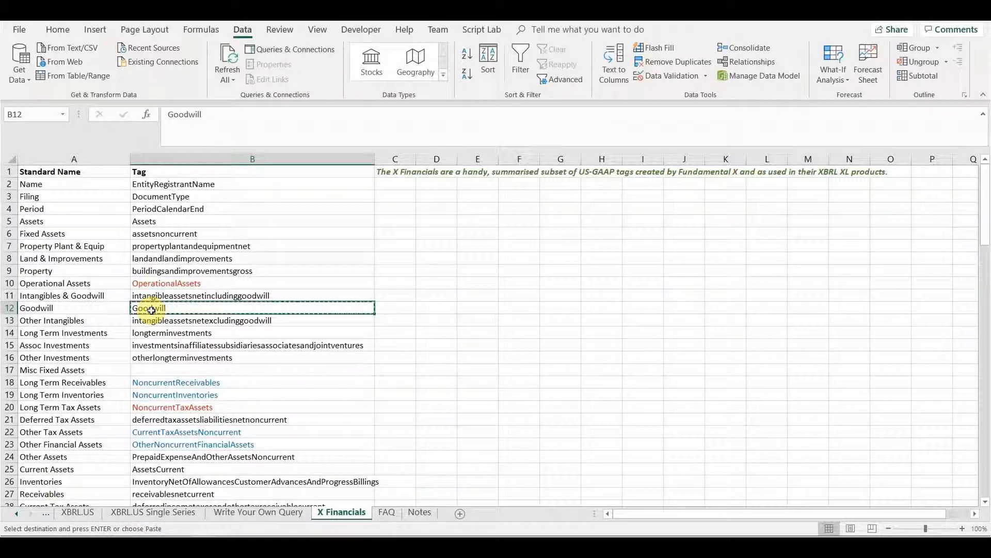
pyautogui.click(155, 512)
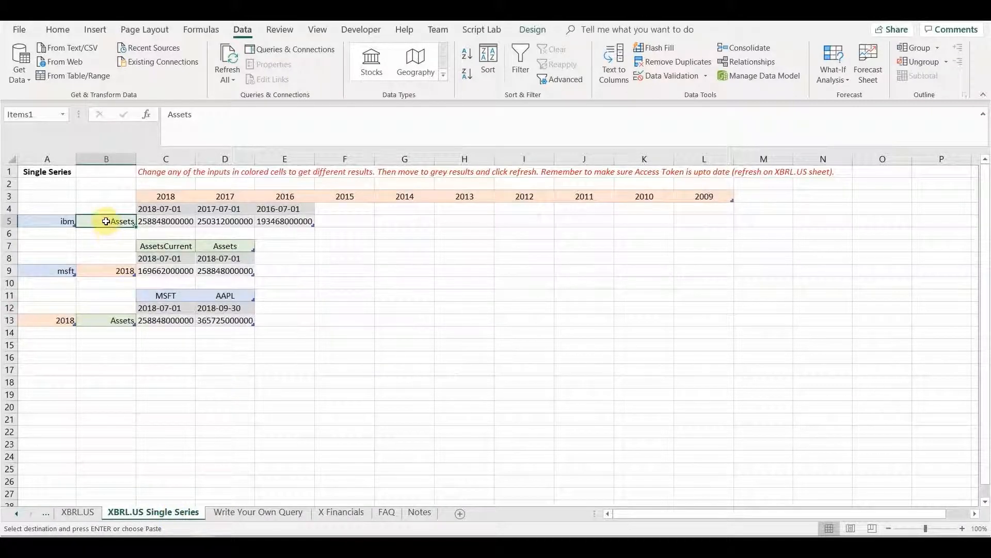
pyautogui.hotkey('ctrl', 'v')
# Step: Refresh the first single series' results table for the current company, item and years
pyautogui.click(172, 222)
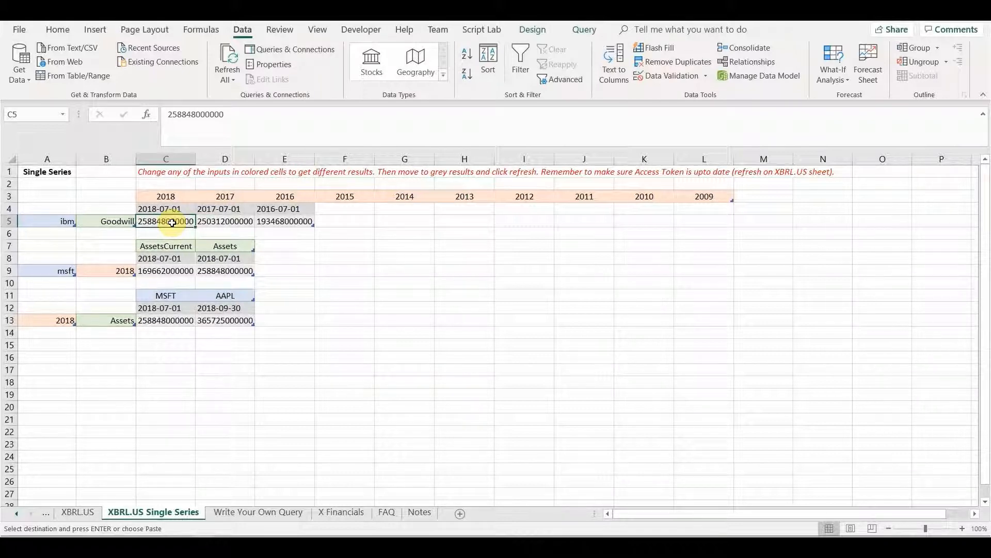
pyautogui.rightClick(171, 222)
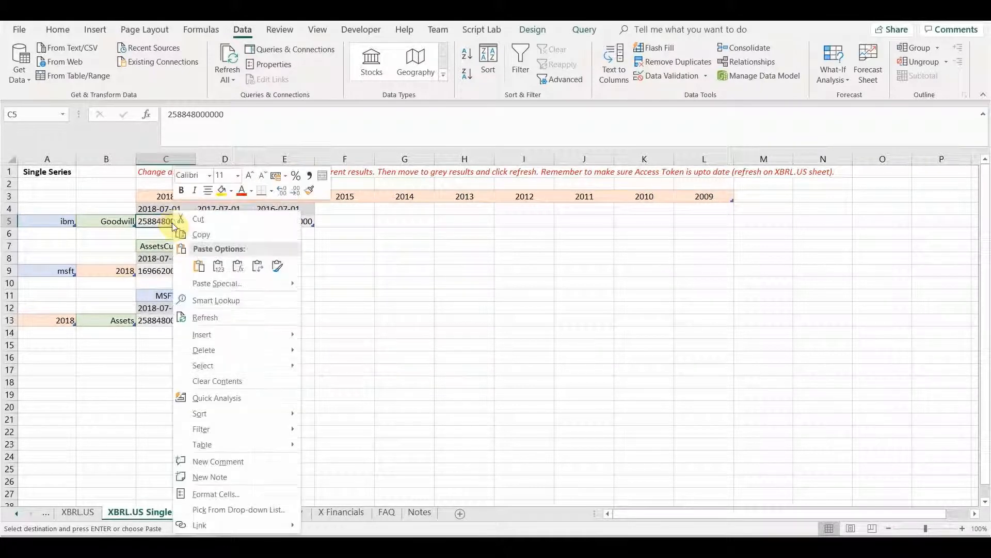
pyautogui.click(221, 319)
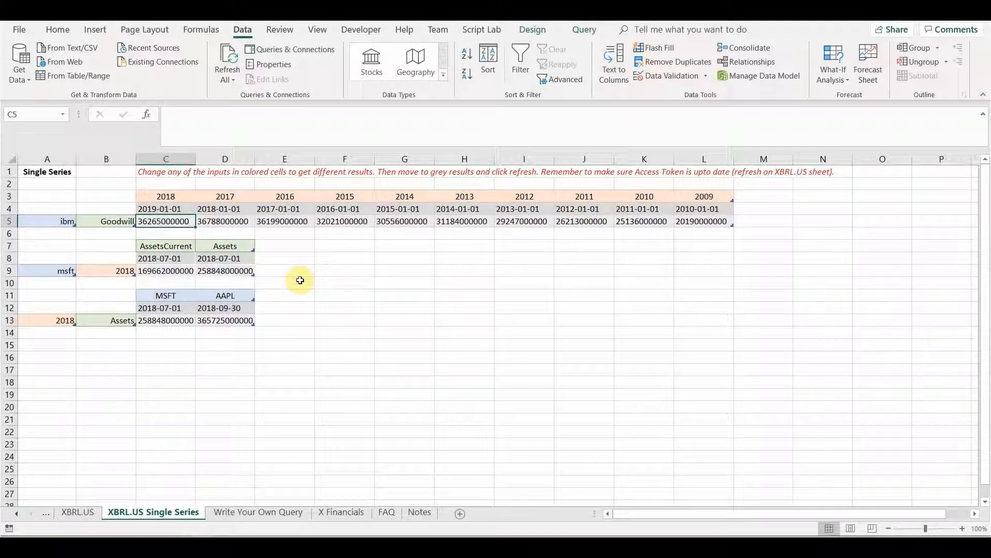
# Step: Review the XBRL.US results table and examine the XBRL query and return fields strings on the Write Your Own Query sheet
pyautogui.click(185, 272)
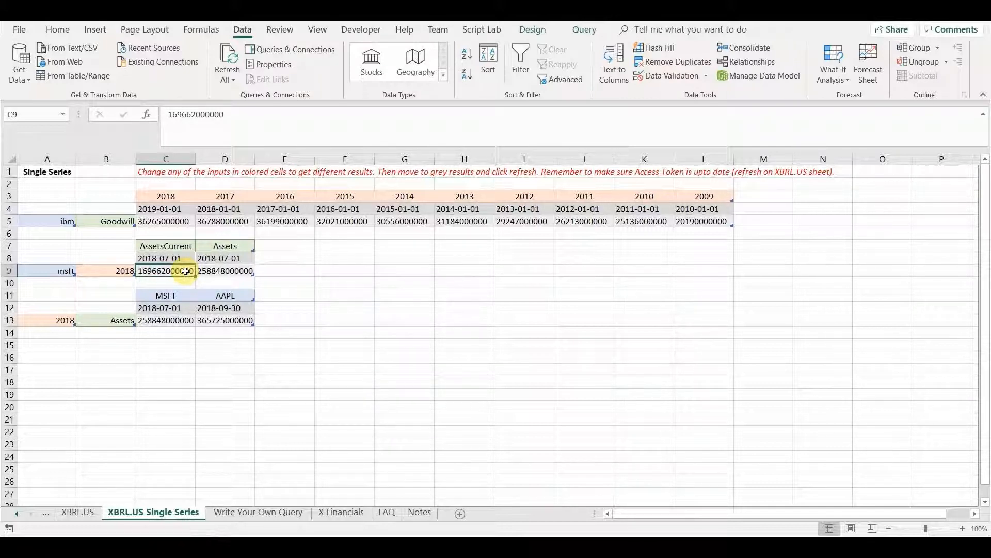
pyautogui.click(76, 513)
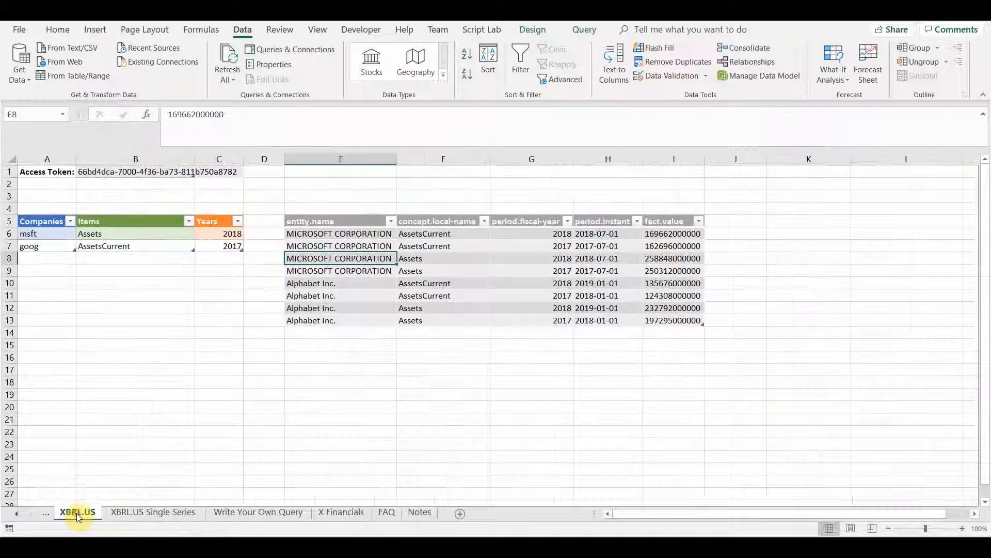
pyautogui.click(346, 269)
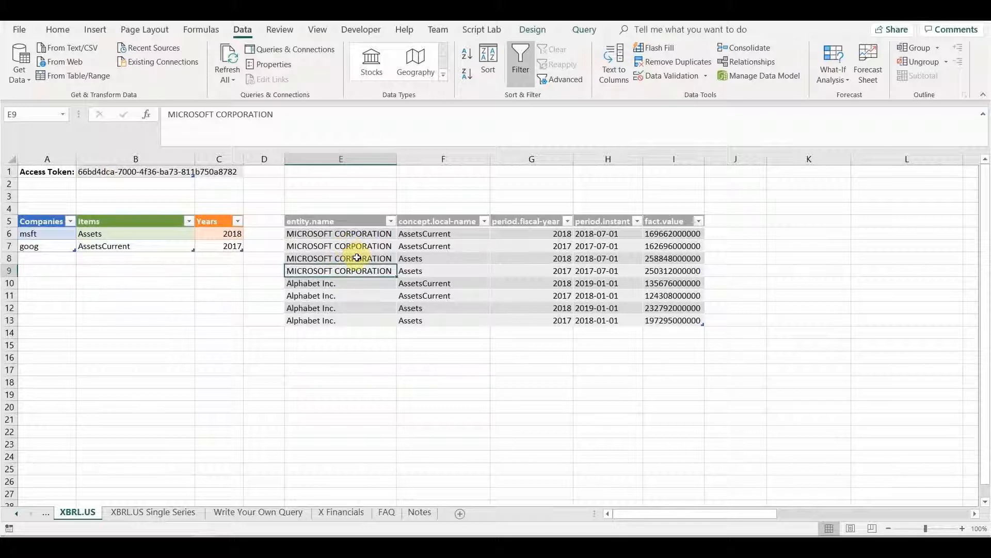
pyautogui.click(357, 258)
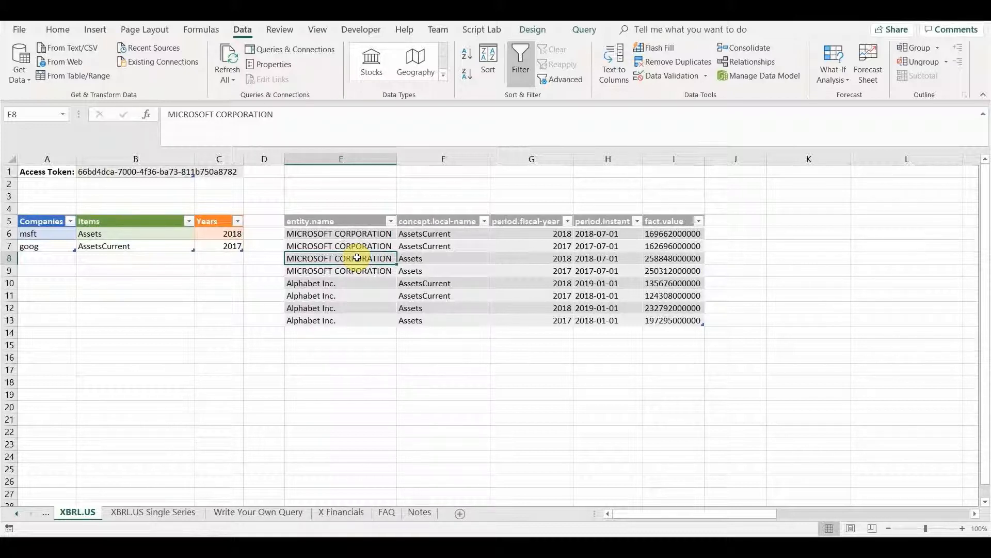
pyautogui.click(271, 515)
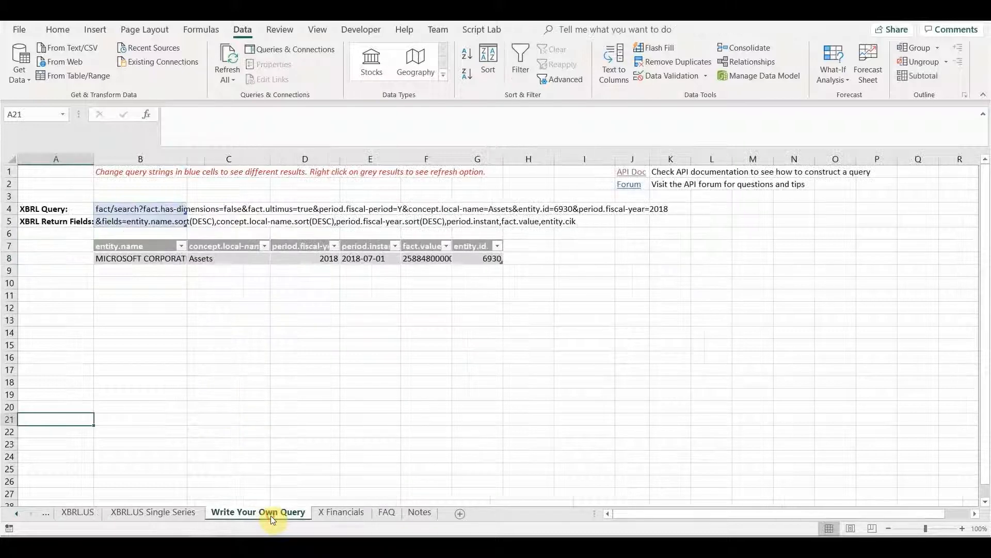
pyautogui.click(158, 223)
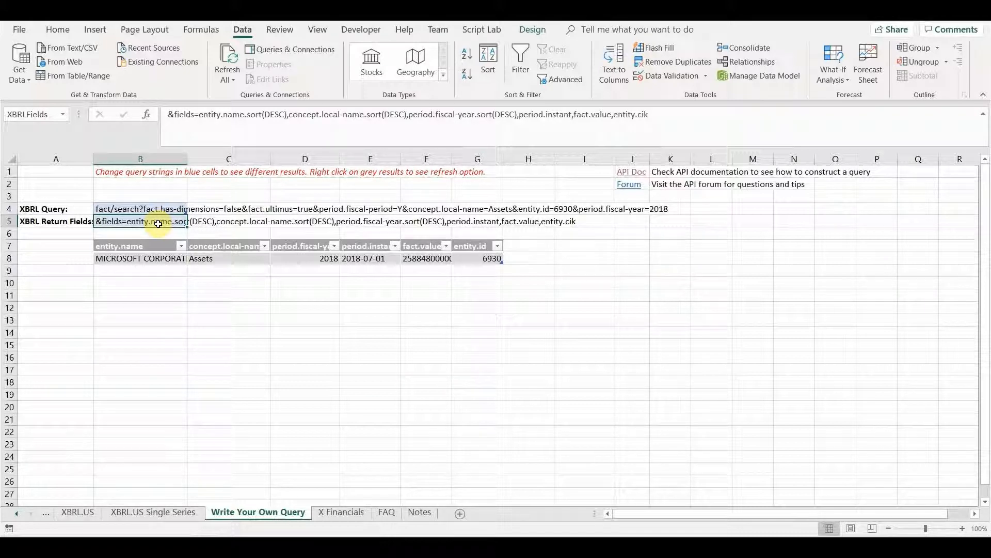
pyautogui.click(146, 209)
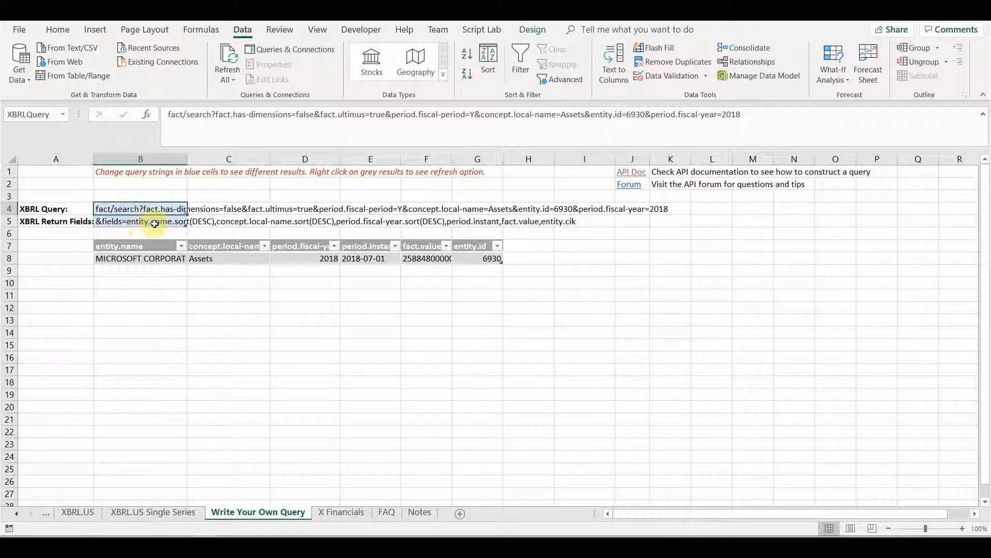
pyautogui.click(155, 224)
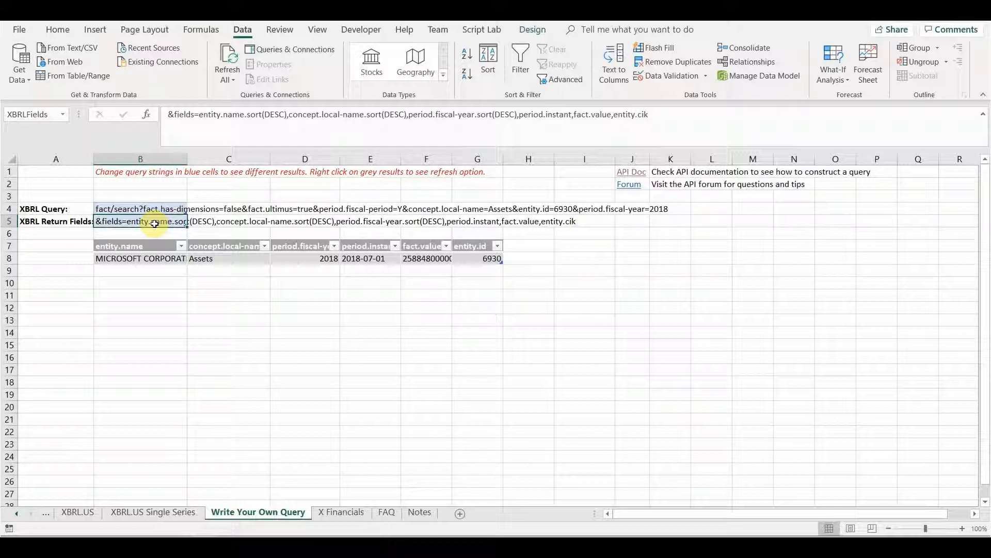
pyautogui.click(147, 207)
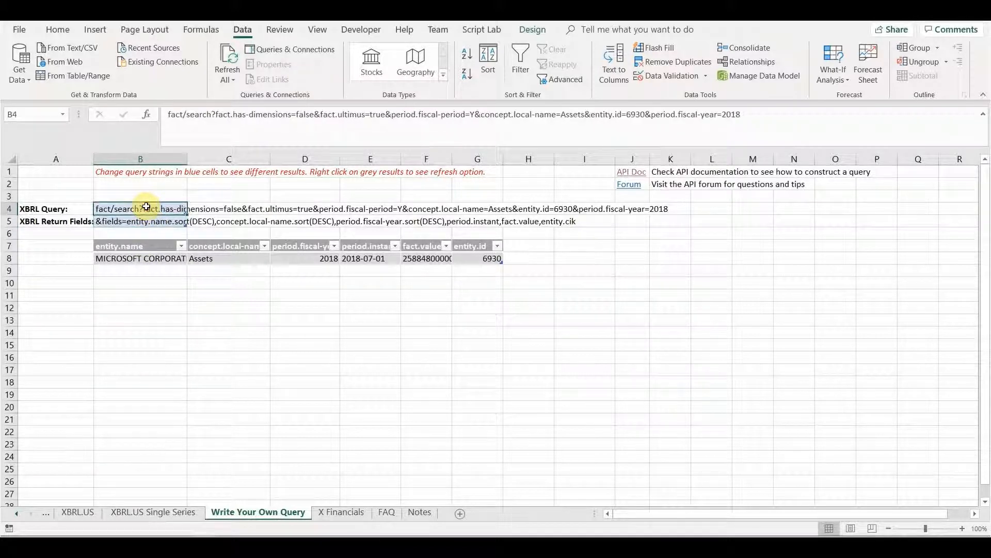
# Step: Examine the XBRL query string, the return fields string and the returned row, including the concept name and entity.id parameters
pyautogui.click(150, 221)
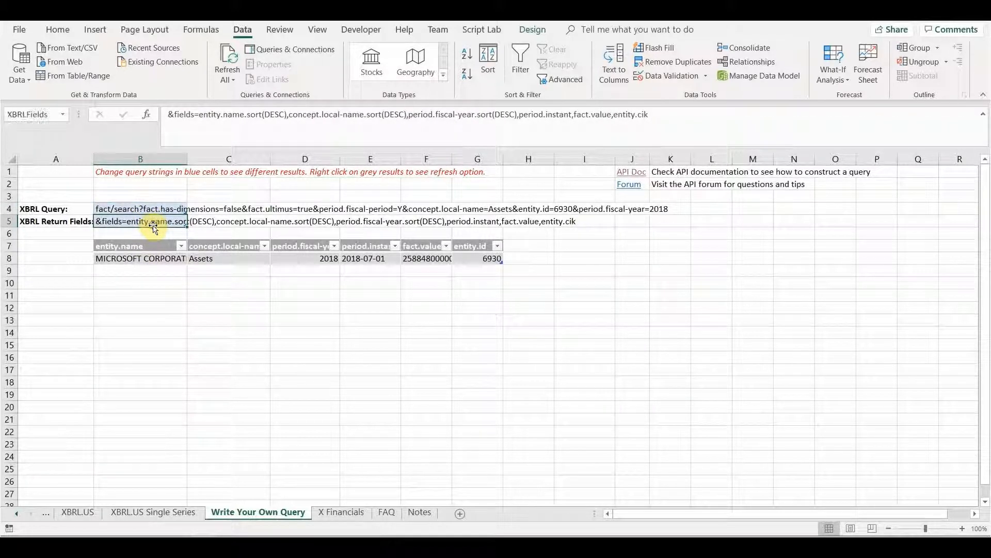
pyautogui.click(144, 208)
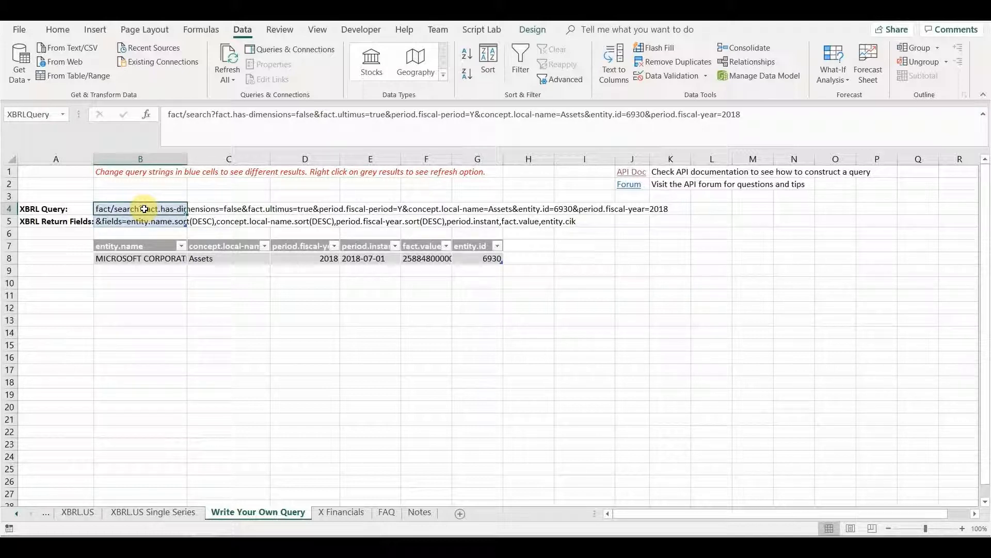
pyautogui.click(147, 219)
pyautogui.click(171, 258)
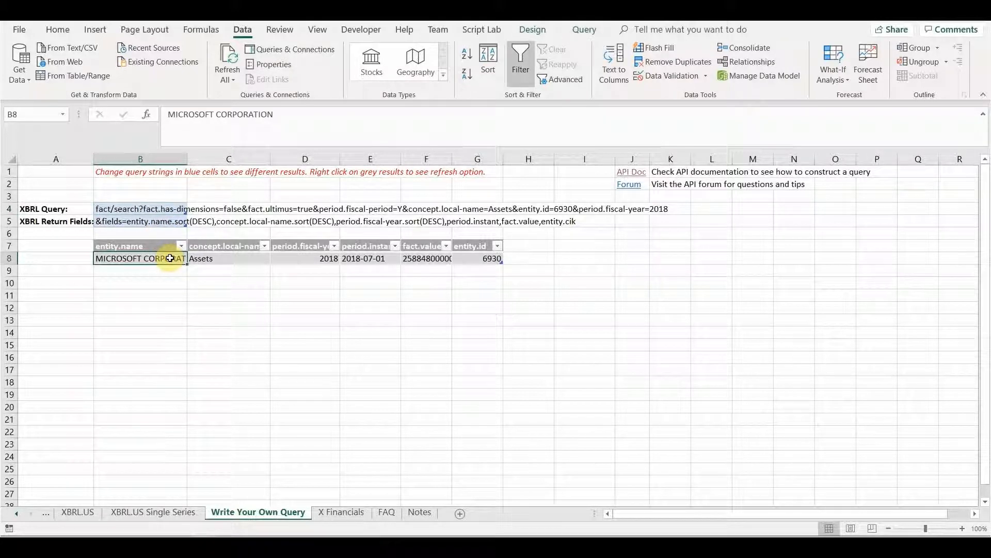
pyautogui.click(167, 209)
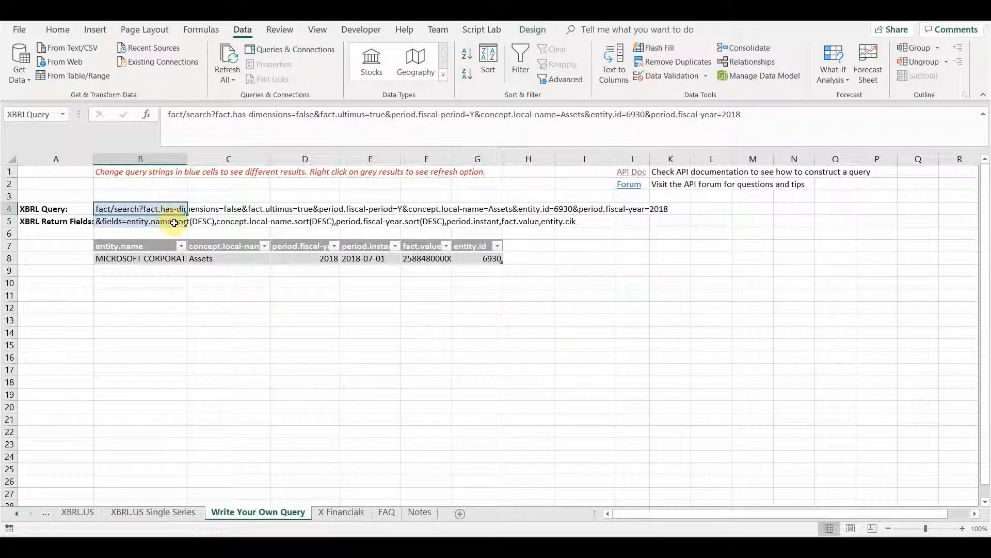
pyautogui.click(174, 223)
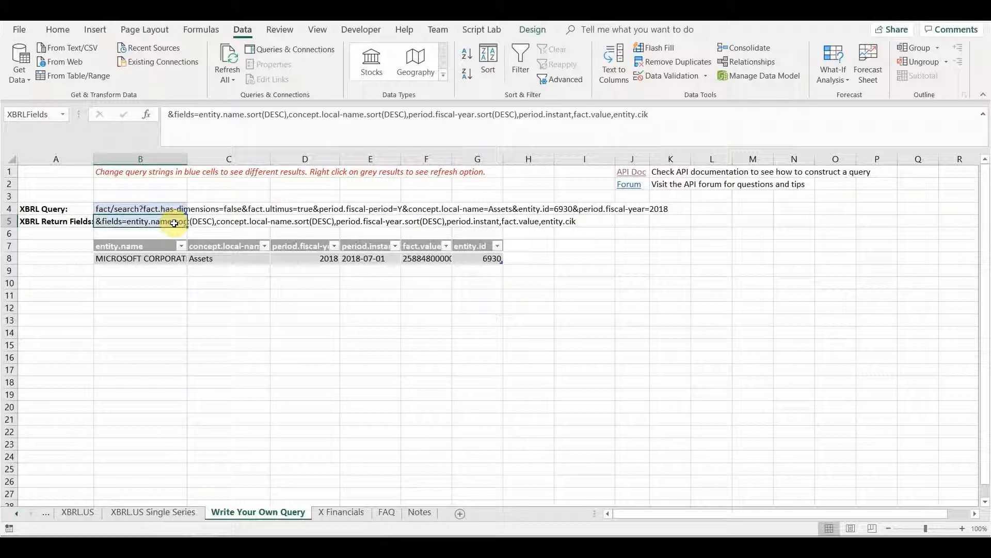
pyautogui.click(133, 260)
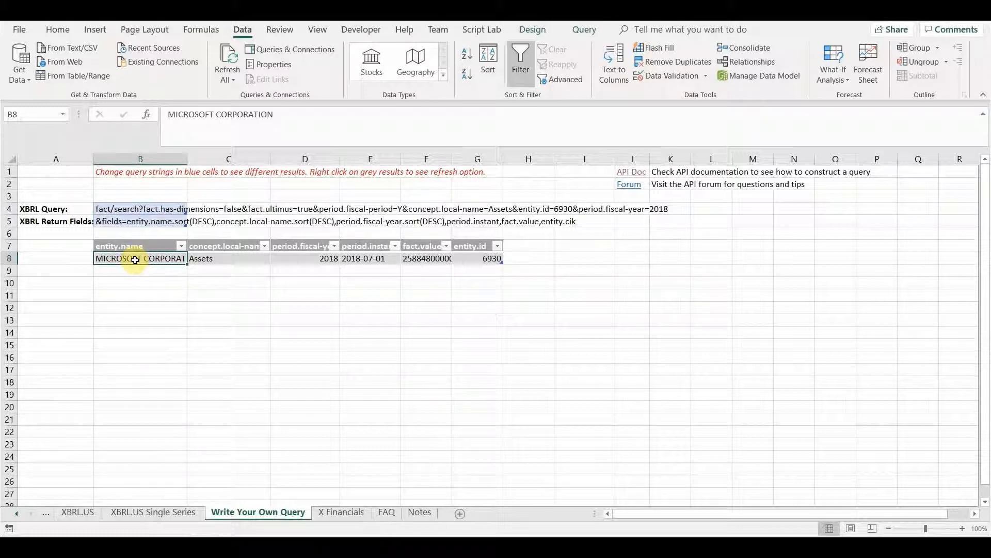
pyautogui.click(174, 210)
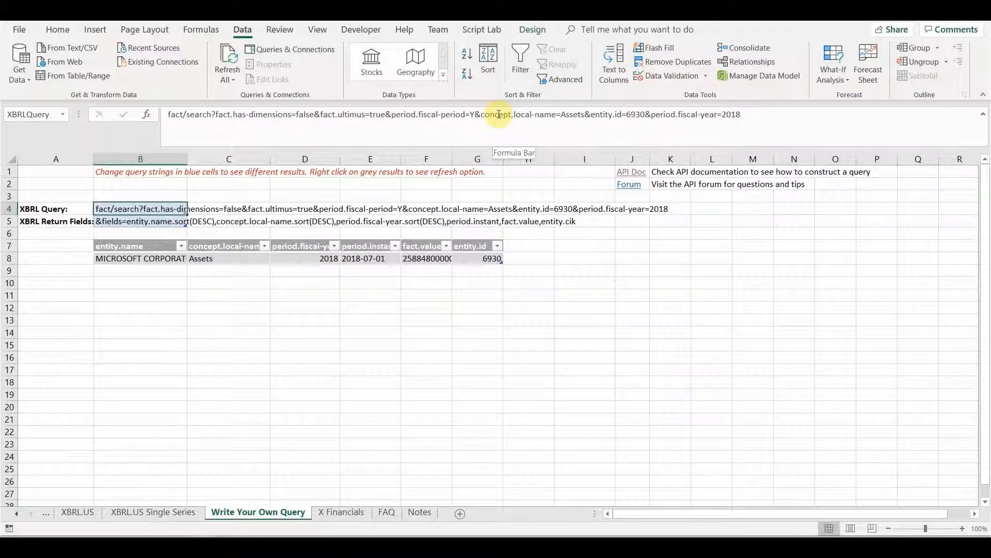
pyautogui.click(612, 115)
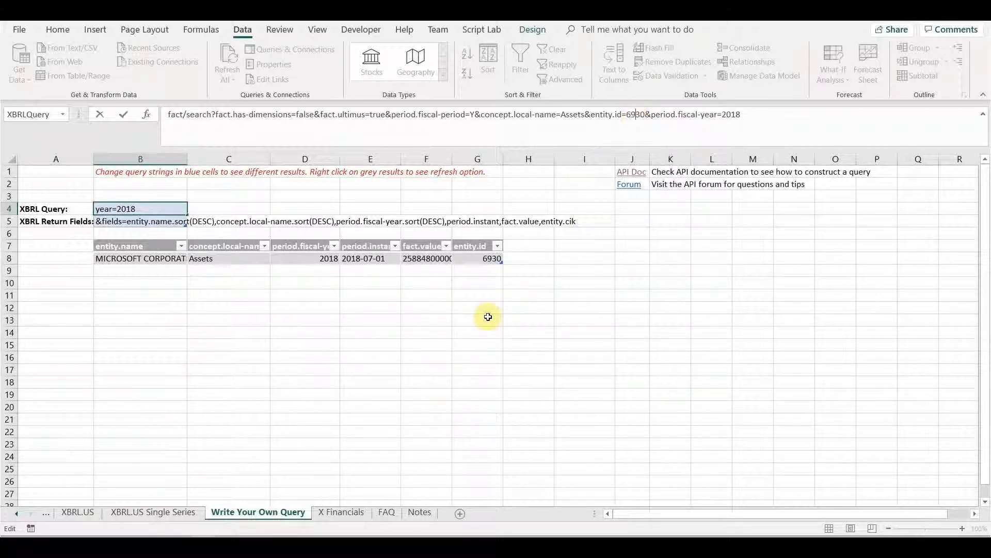
# Step: Review the XBRL.US Single Series results and the company inputs and results table on the XBRL.US sheet
pyautogui.click(158, 514)
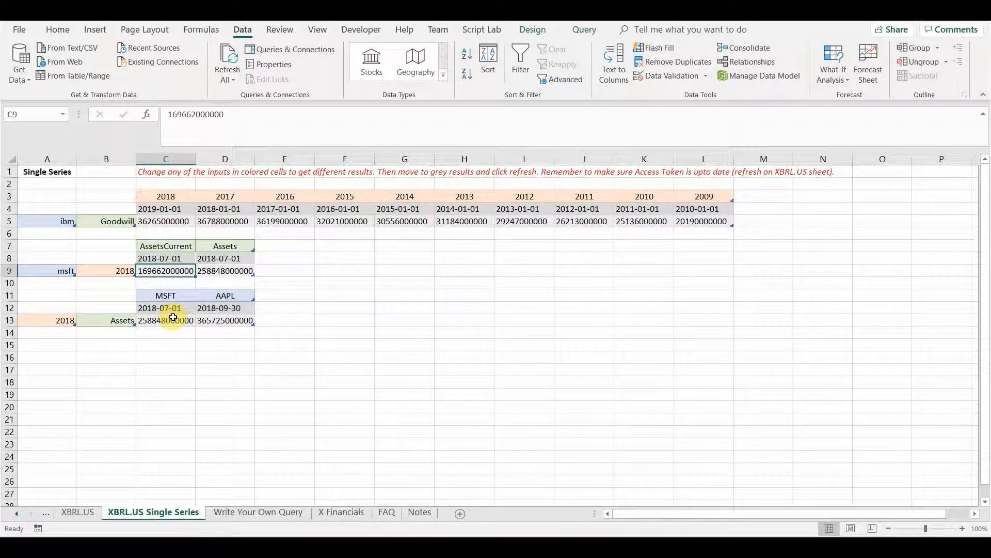
pyautogui.click(77, 512)
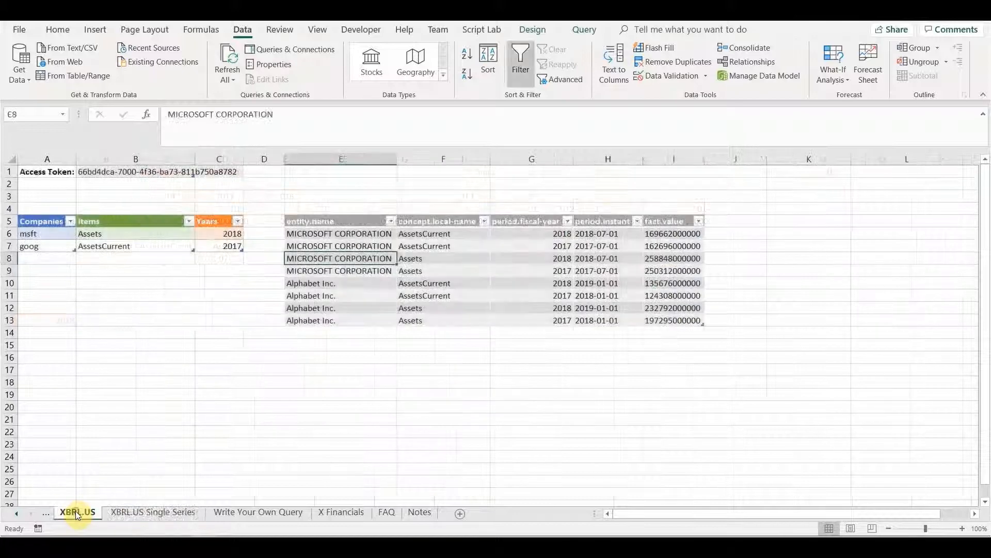
pyautogui.click(343, 270)
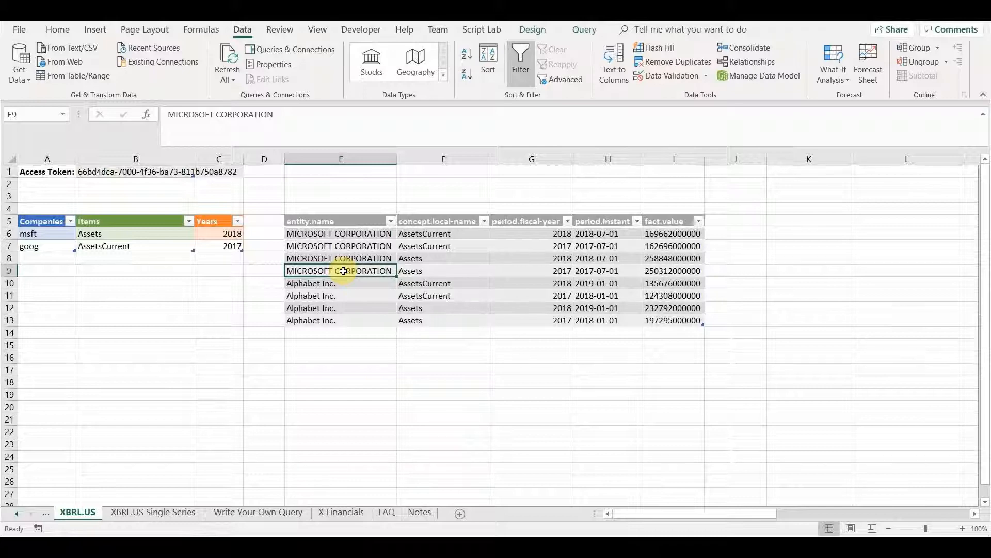
pyautogui.click(60, 235)
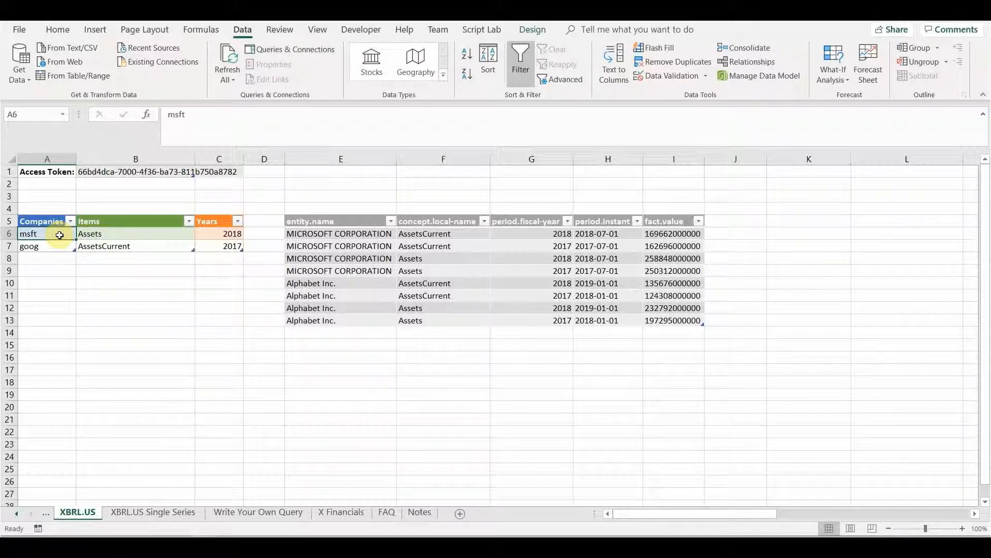
# Step: Return to the Write Your Own Query sheet and inspect the result row, return fields and the query's concept.local-name parameter
pyautogui.click(287, 513)
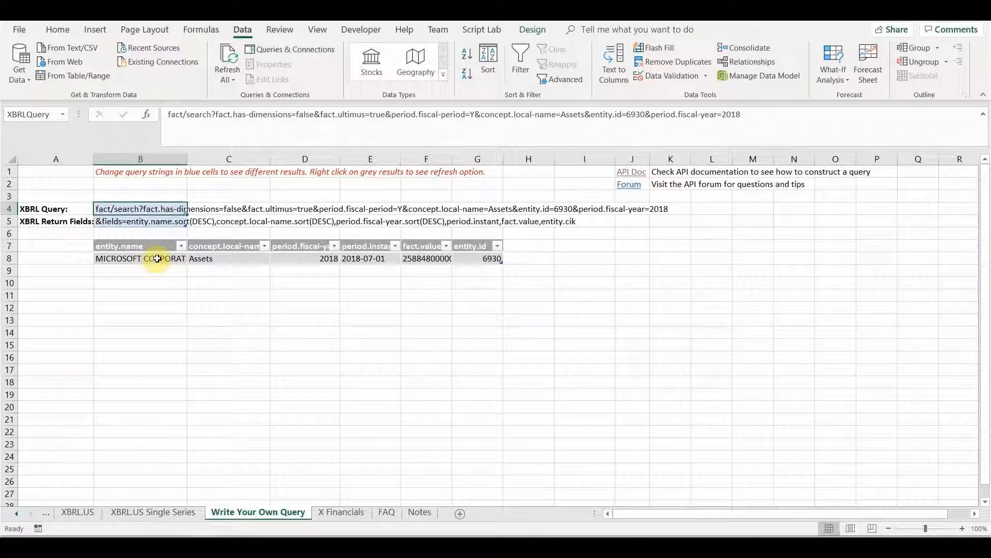
pyautogui.click(156, 258)
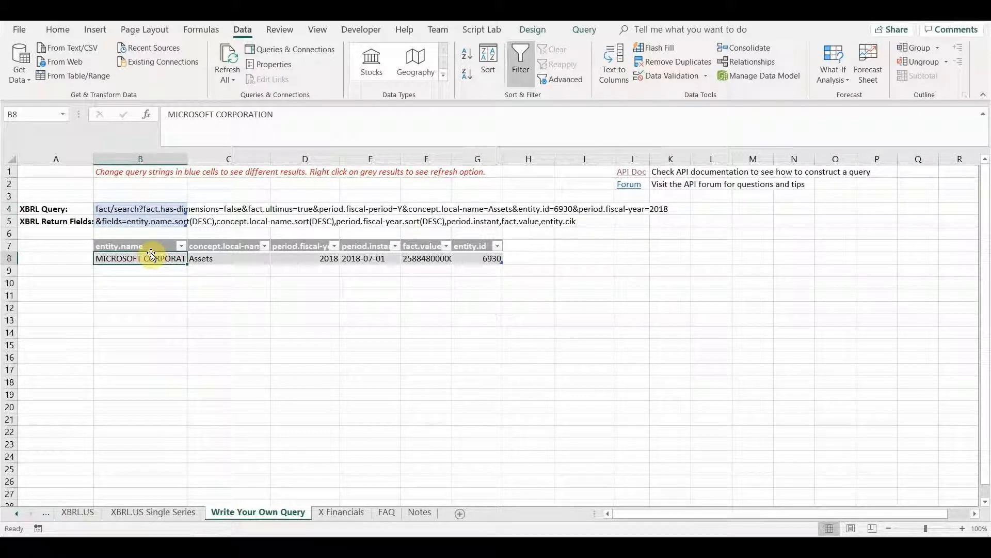
pyautogui.click(138, 223)
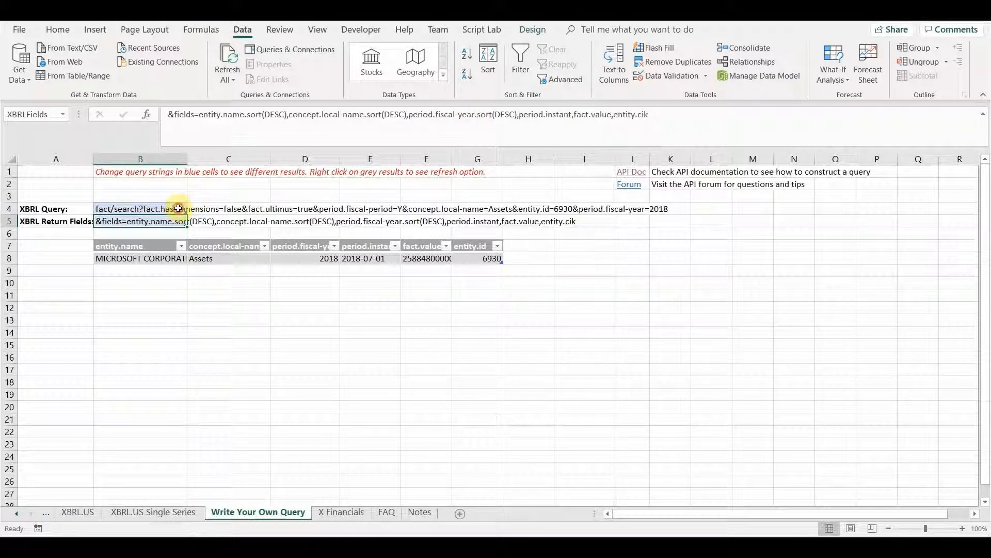
pyautogui.click(177, 208)
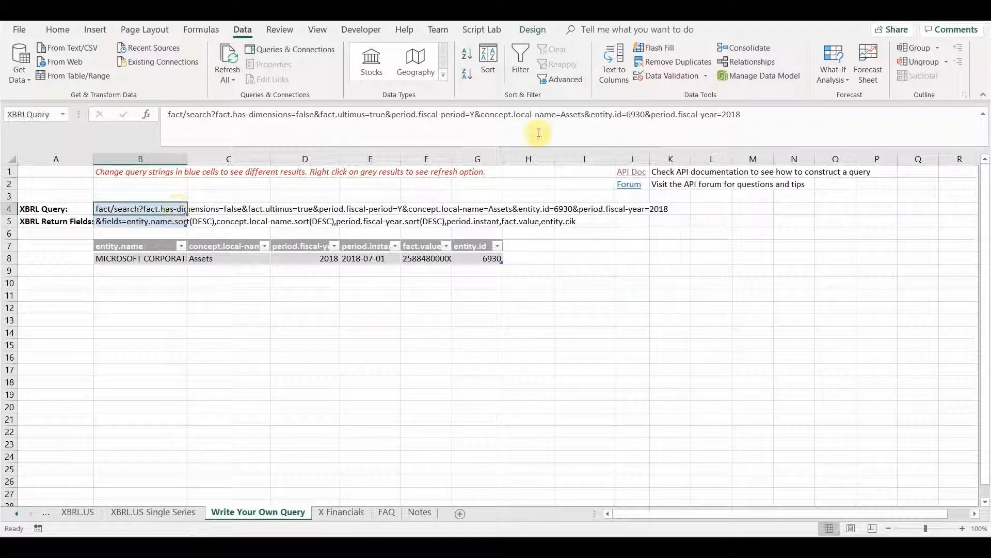
pyautogui.click(573, 114)
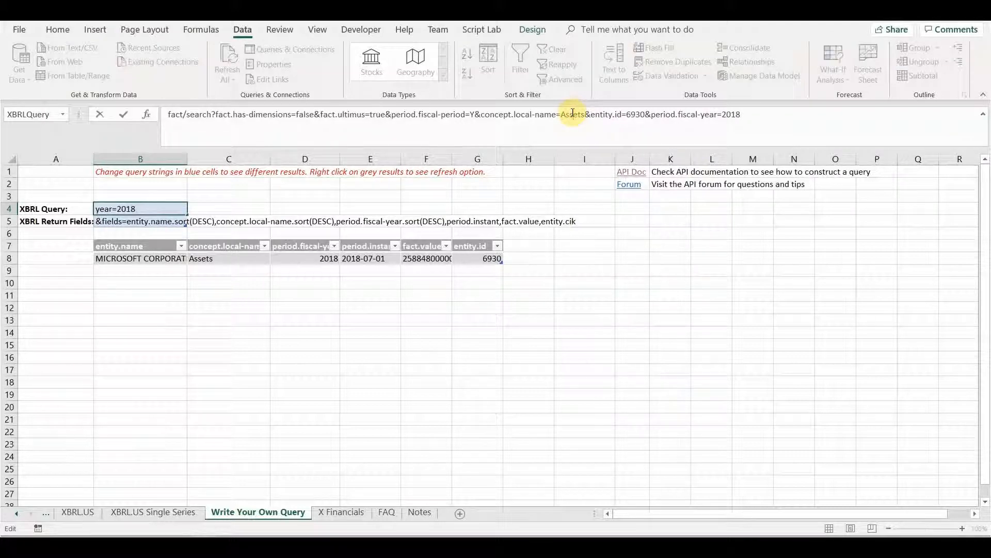
pyautogui.click(175, 220)
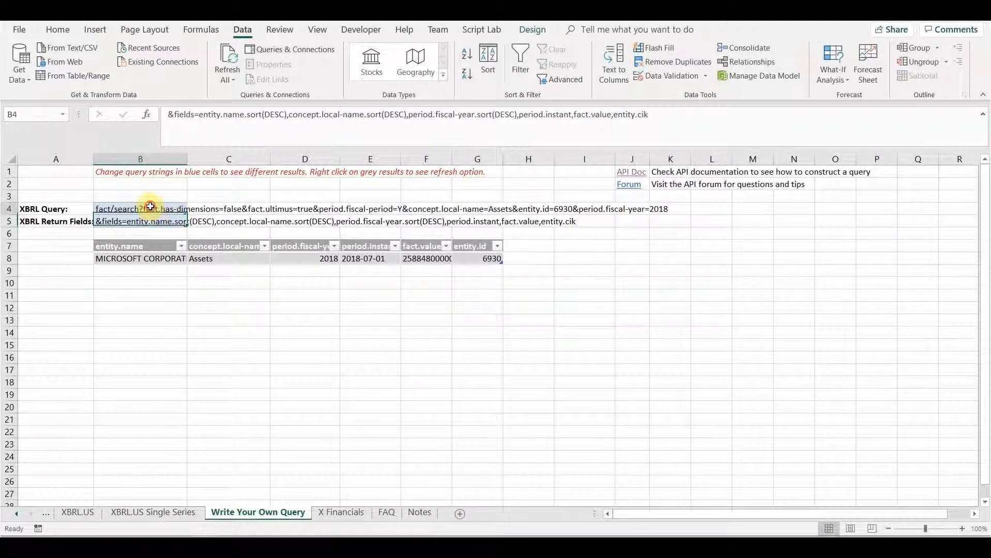
# Step: Set the period.fiscal-year parameter in the XBRL query string to 2017
pyautogui.click(152, 209)
pyautogui.click(748, 114)
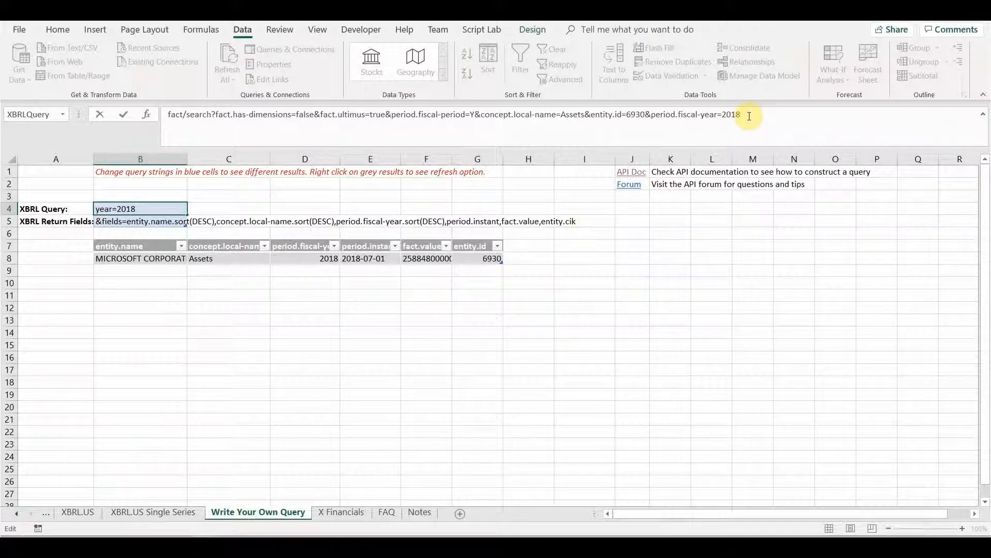
pyautogui.press('BackSpace')
pyautogui.write('7')
# Step: Replace entity.cik with entity.id at the end of the XBRL return fields string
pyautogui.click(170, 222)
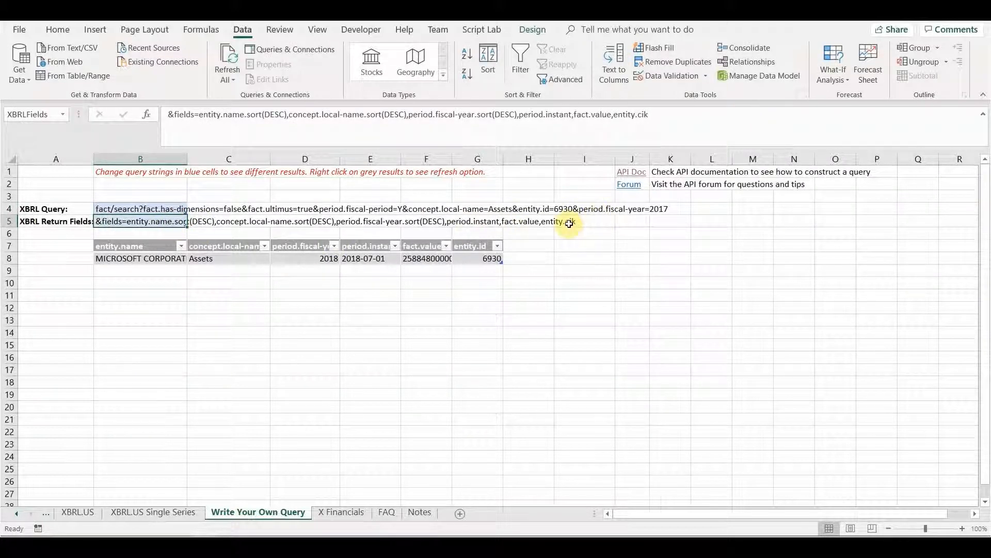
pyautogui.click(653, 115)
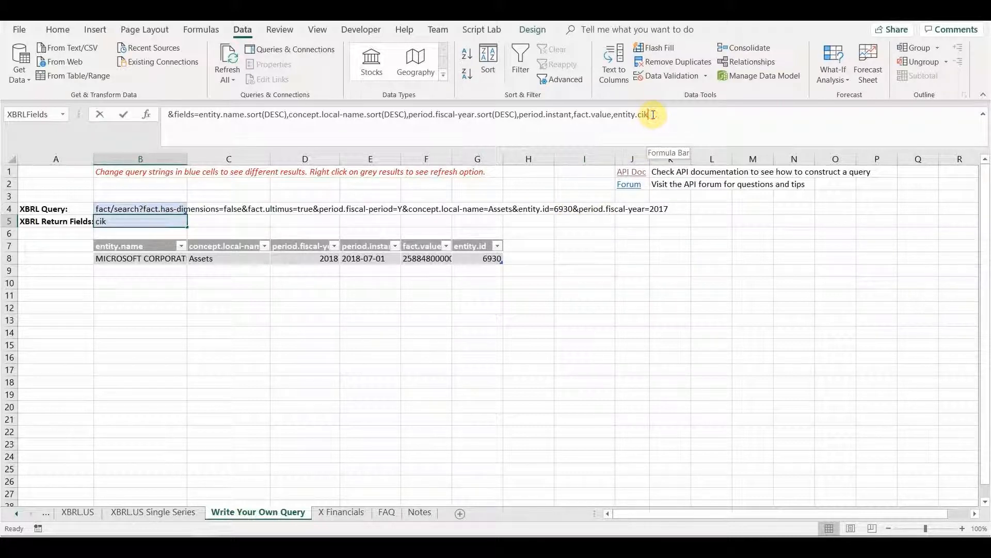
pyautogui.press('BackSpace')
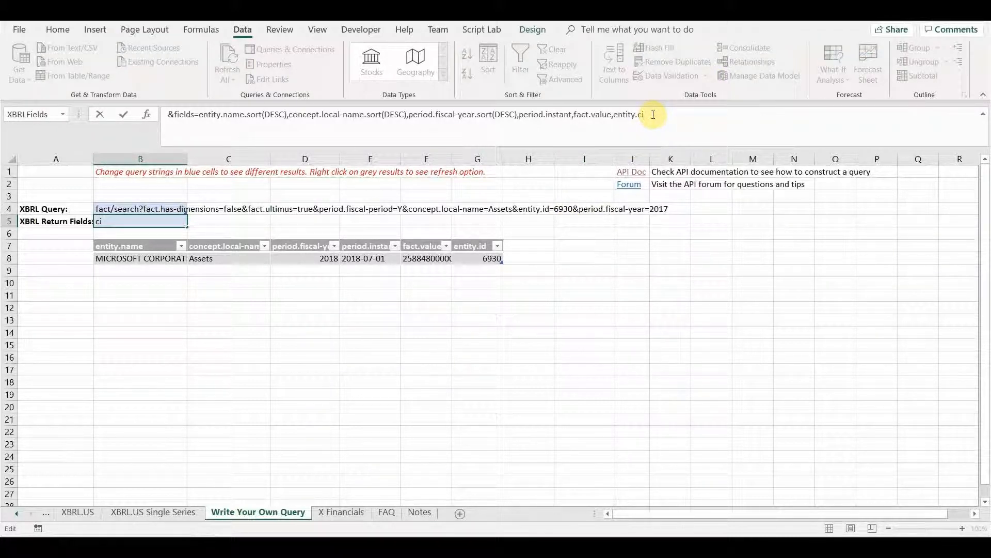
pyautogui.press('BackSpace')
pyautogui.press('BackSpace')
pyautogui.write('id')
pyautogui.press('Return')
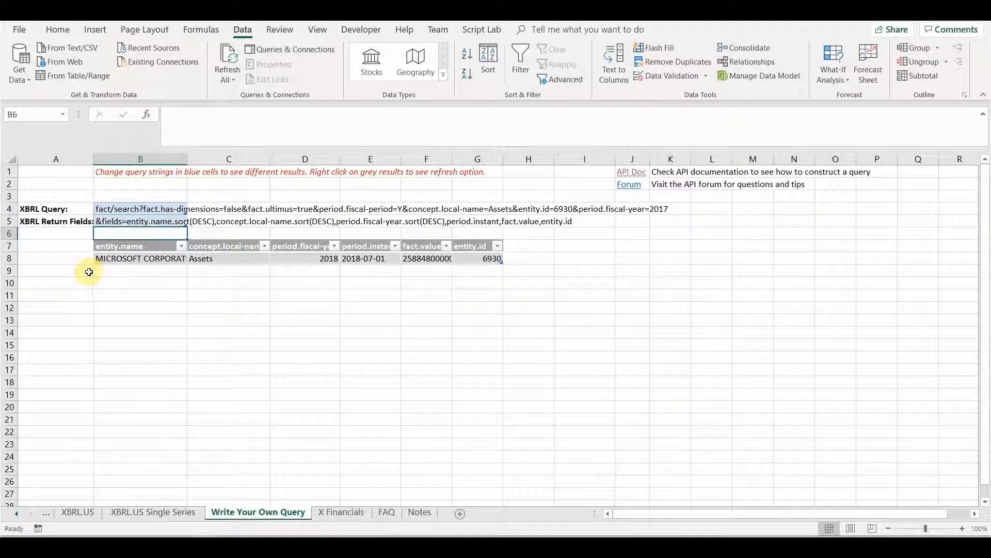
# Step: Refresh the custom query results table and check its entity.id and fiscal year values
pyautogui.click(137, 258)
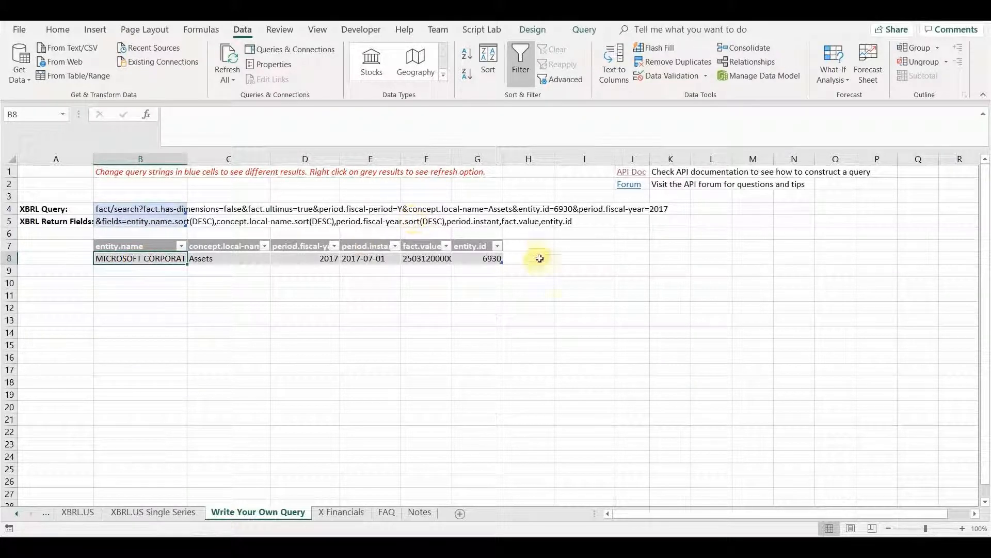
pyautogui.click(488, 257)
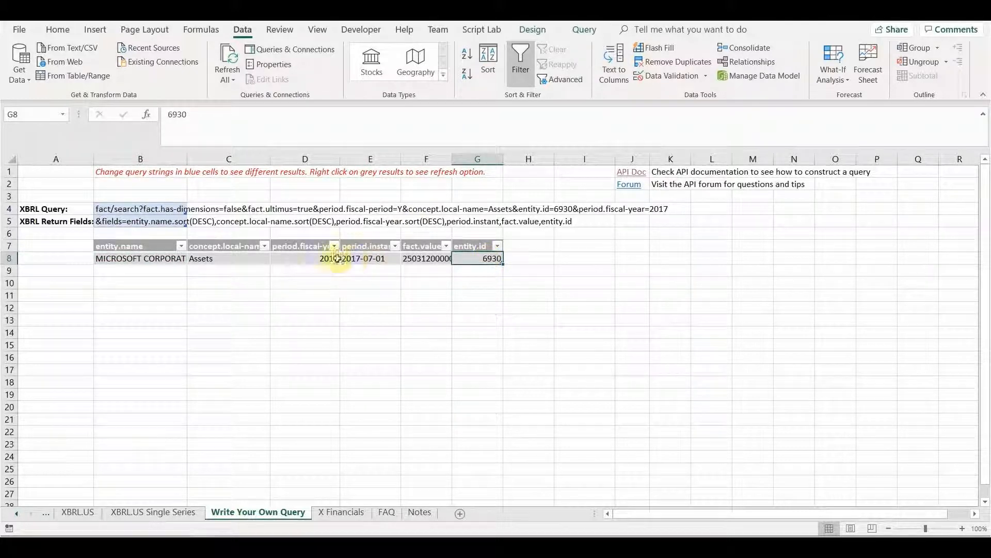
pyautogui.click(327, 258)
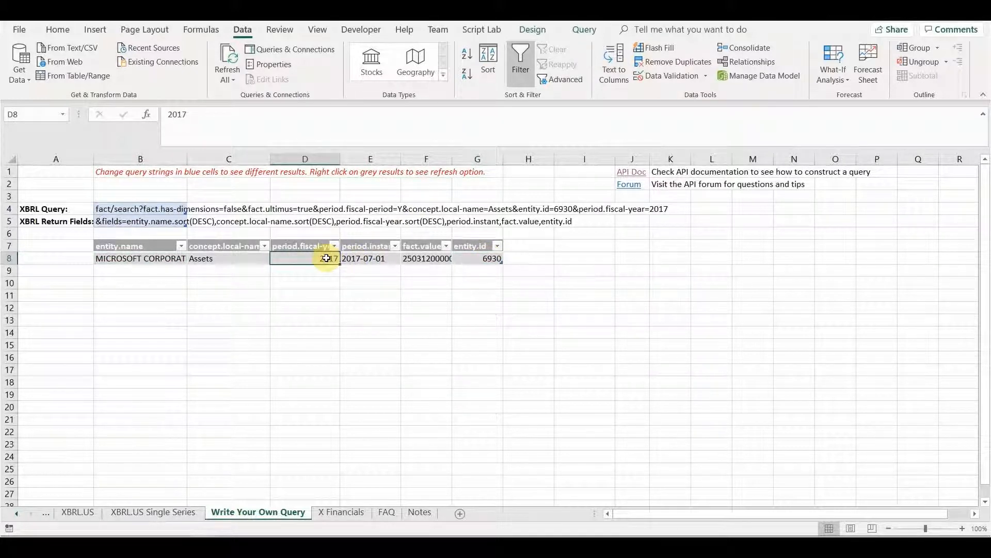
# Step: Show the workbook's queries and open the XBRL_US_Data_Series function for editing
pyautogui.click(118, 211)
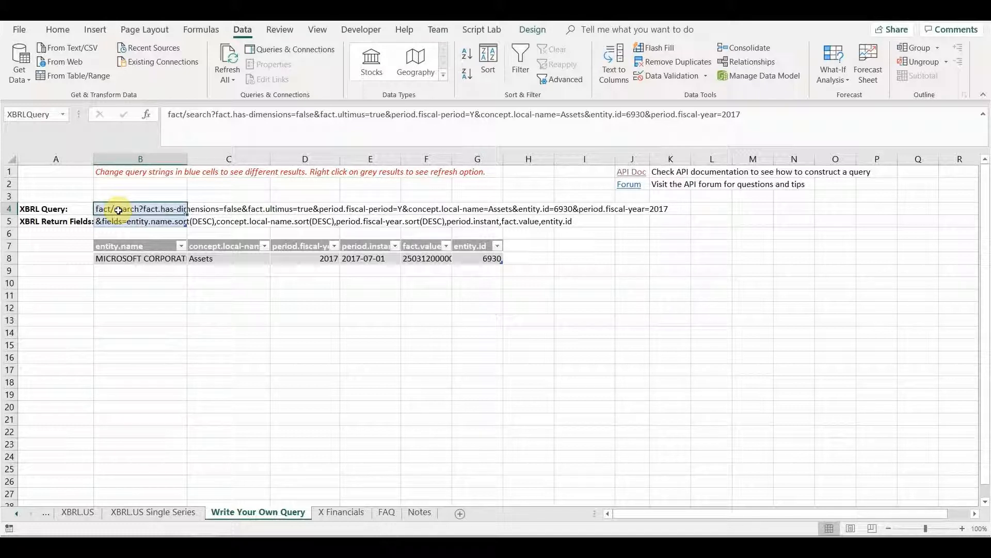
pyautogui.click(309, 52)
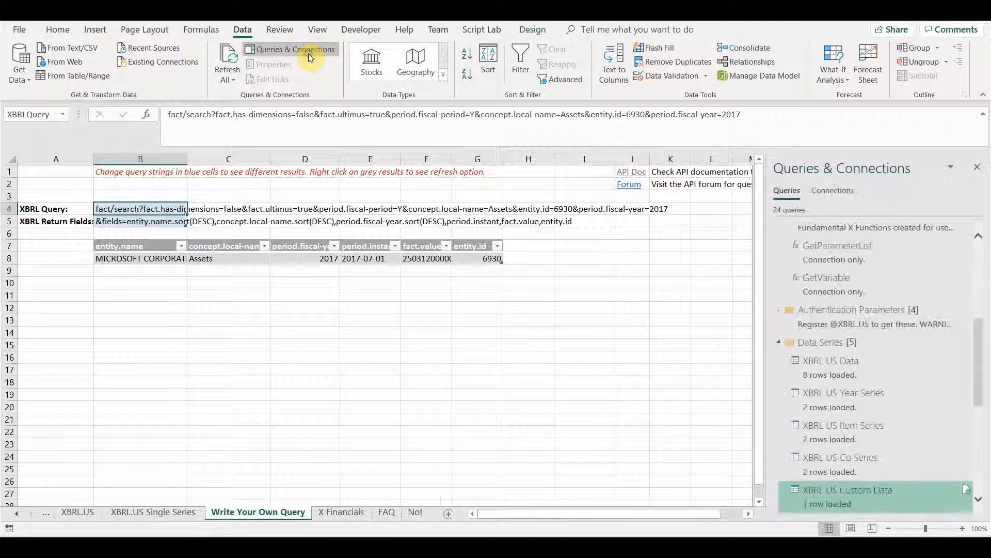
pyautogui.click(981, 262)
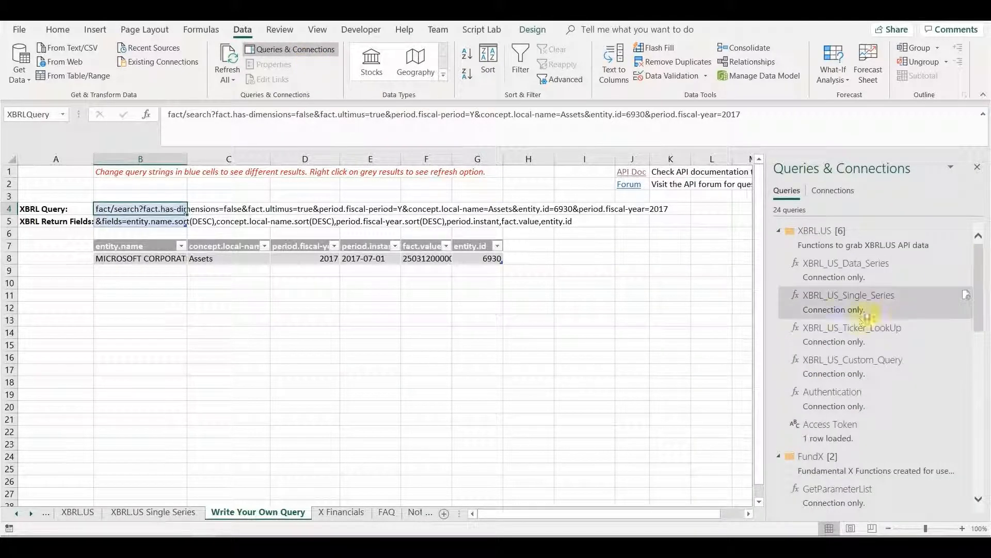
pyautogui.moveTo(829, 274)
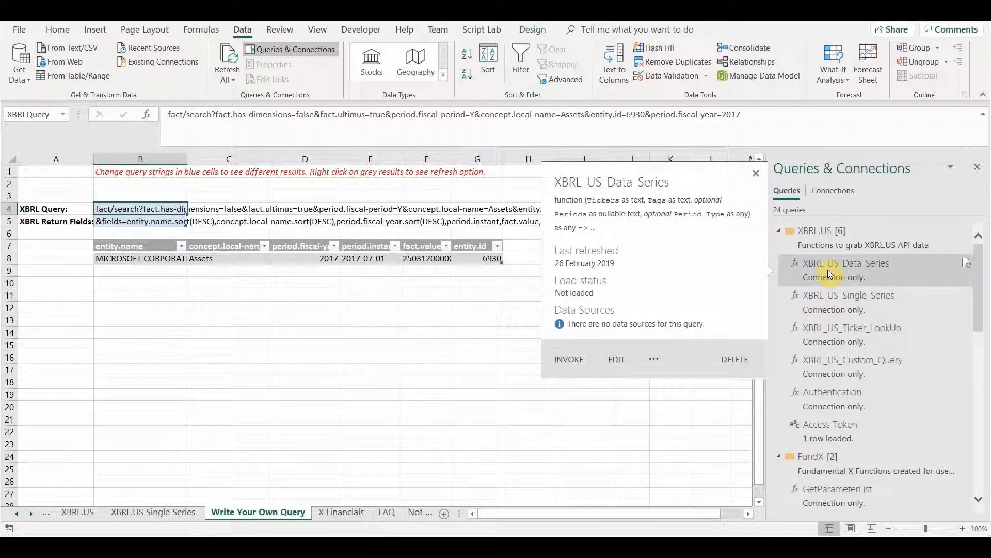
pyautogui.click(618, 359)
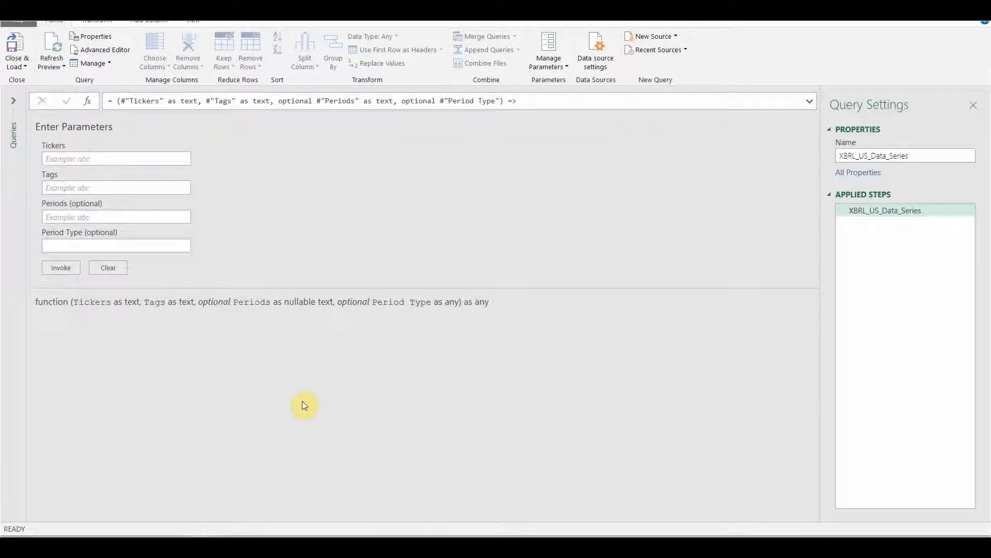
# Step: Examine the XBRL_US_Data_Series code's access token and ticker lookup lines, then return to the custom query results table
pyautogui.click(113, 51)
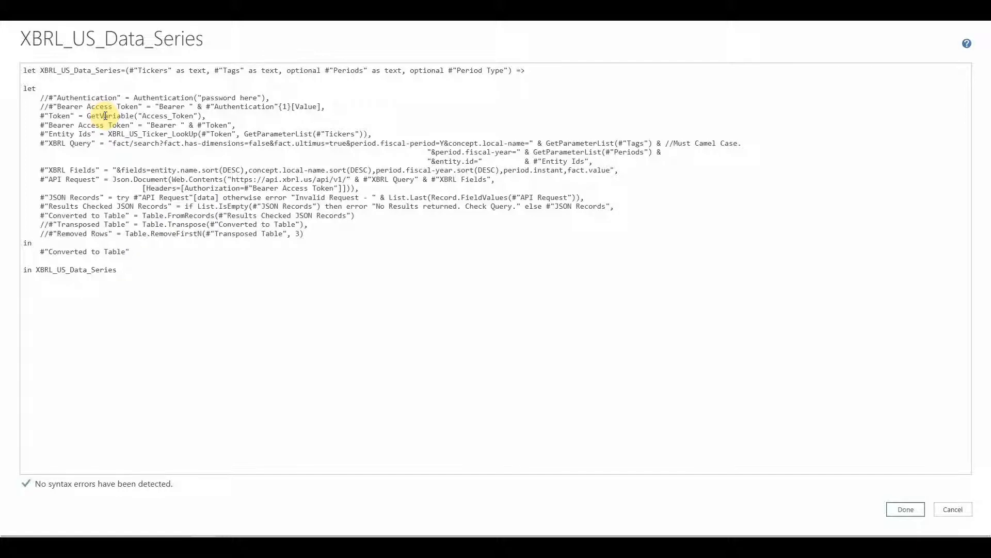
pyautogui.click(154, 115)
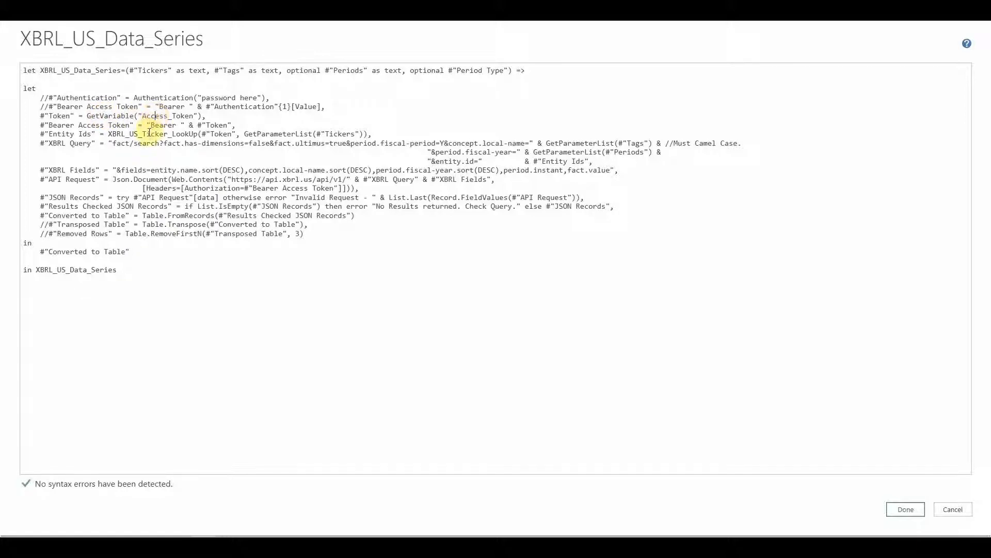
pyautogui.click(147, 133)
pyautogui.click(986, 10)
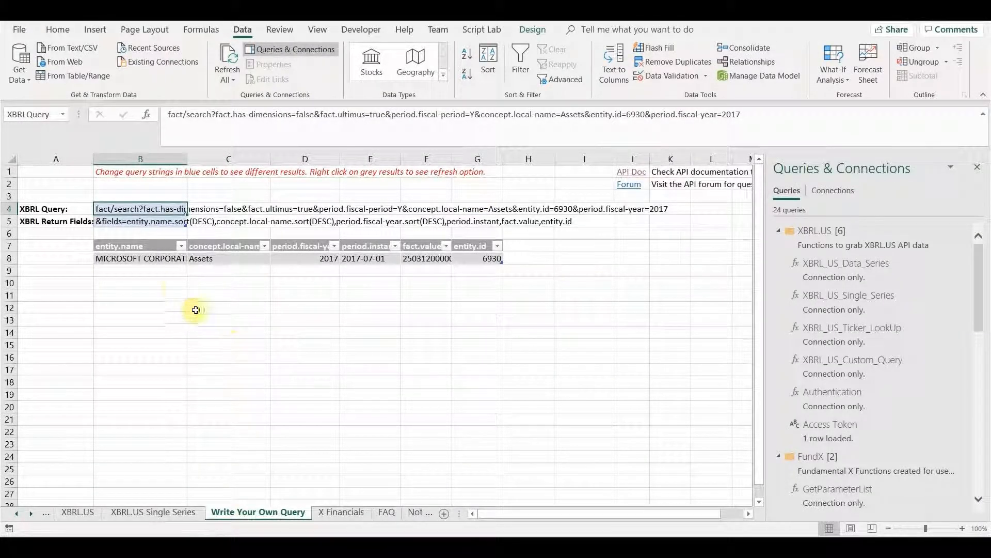
pyautogui.click(169, 260)
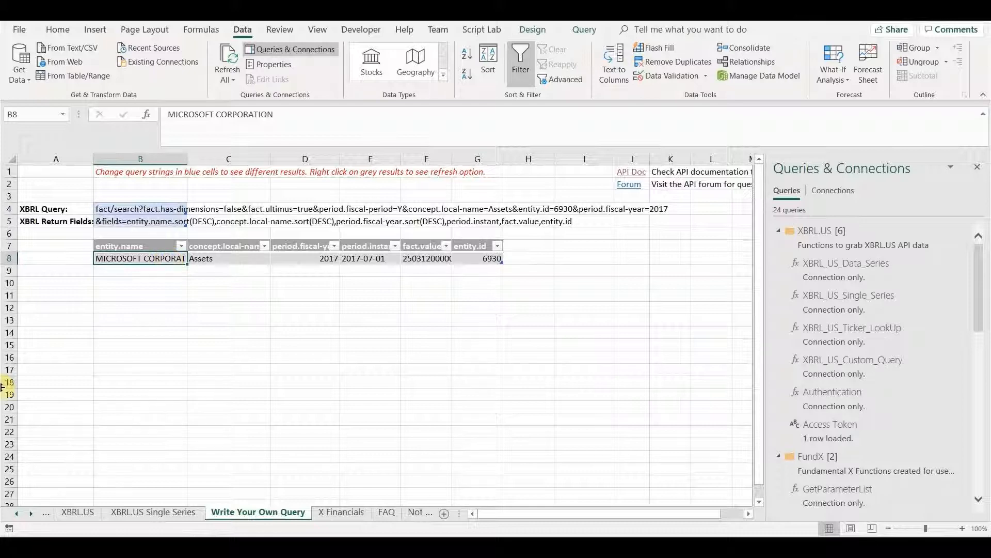
# Step: Examine the results table on the XBRL.US sheet, including its entity.name, period.instant and fact.value columns
pyautogui.click(78, 513)
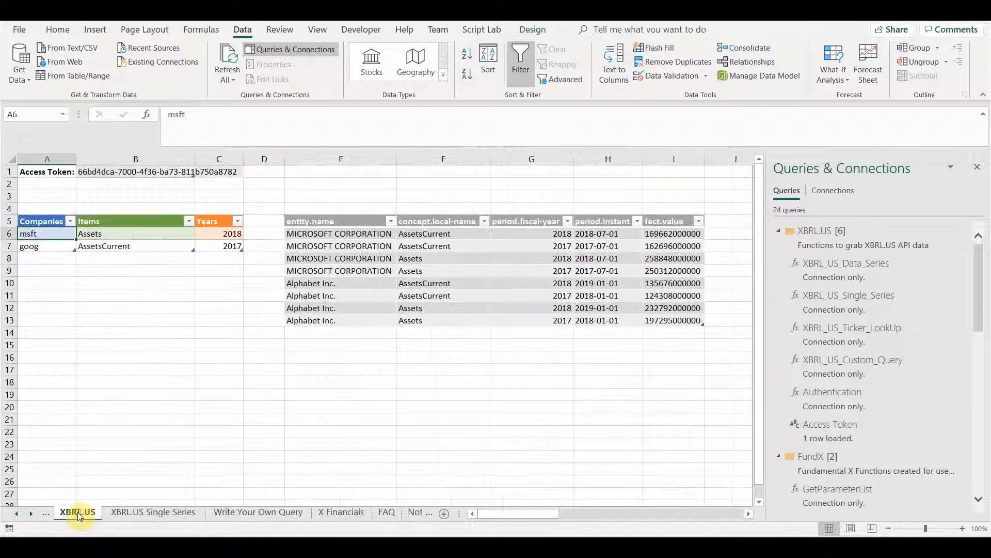
pyautogui.click(336, 270)
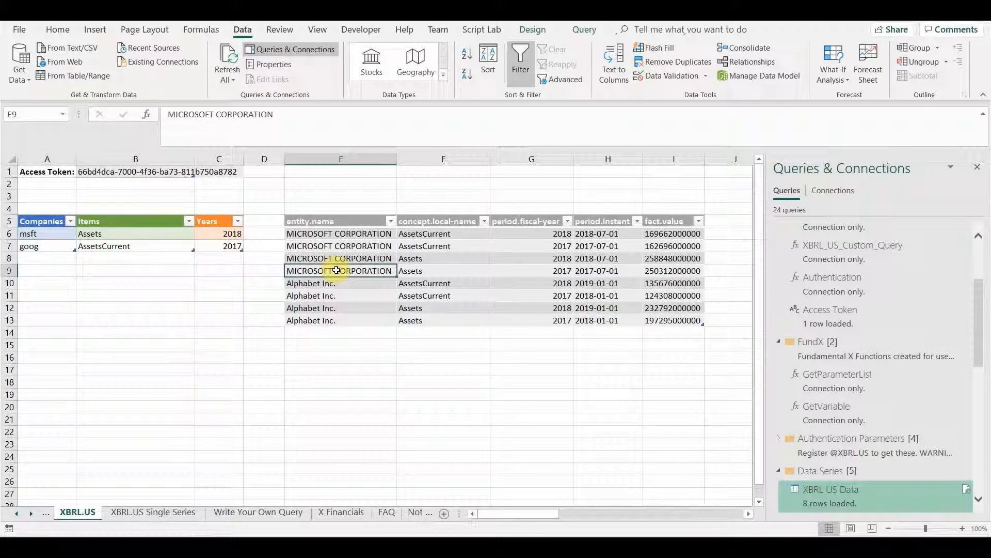
pyautogui.click(592, 221)
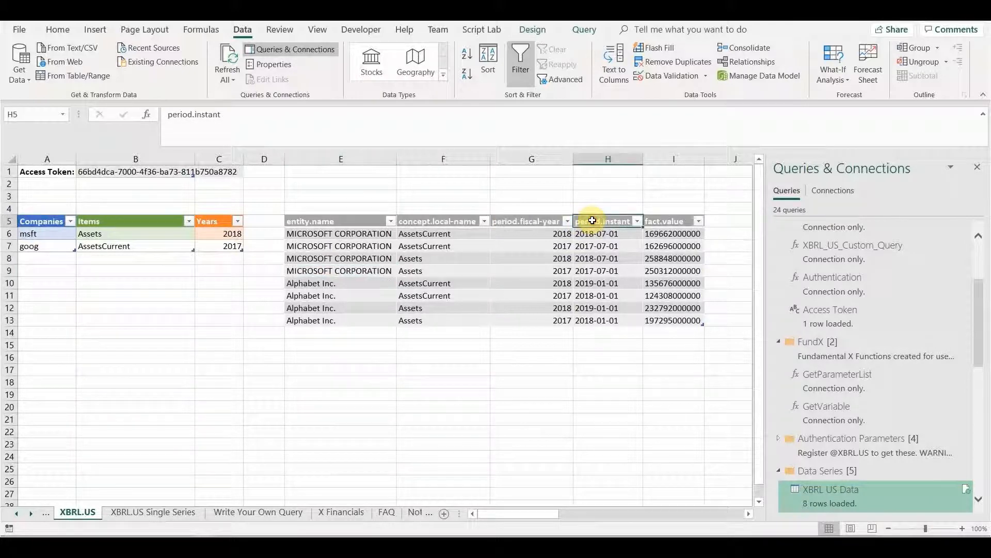
pyautogui.click(688, 220)
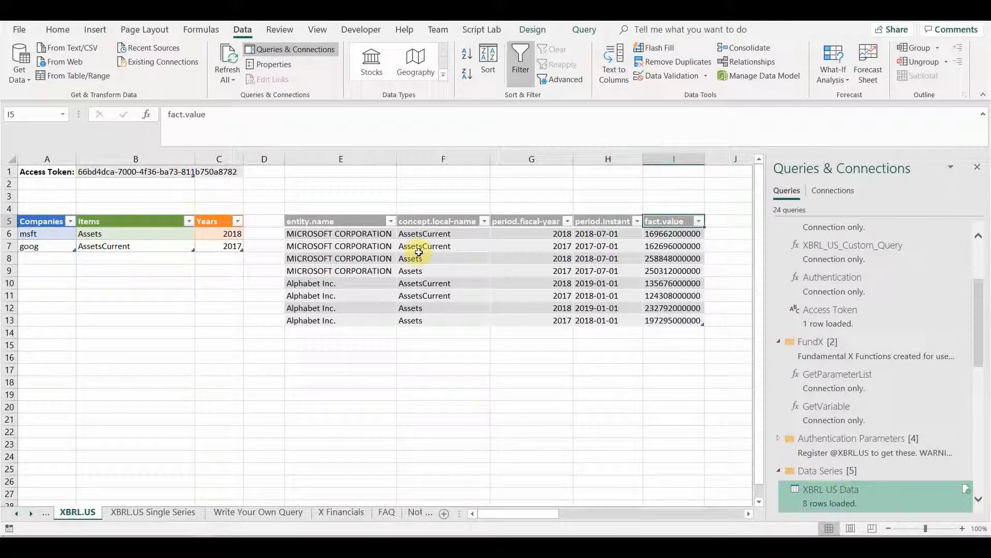
pyautogui.click(343, 258)
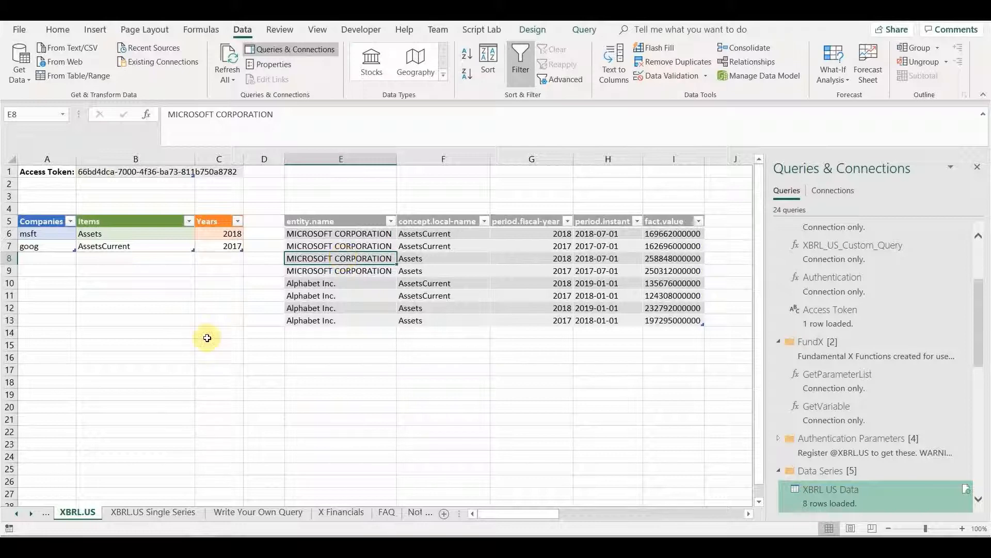
# Step: Show the Linked XBRL.US sheet with its linked company inputs and results table
pyautogui.click(14, 512)
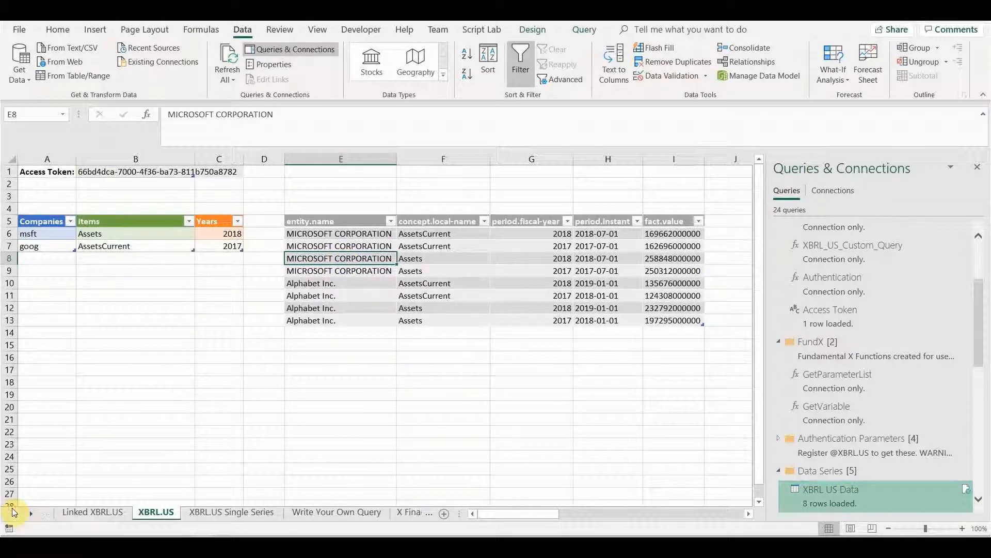
pyautogui.click(86, 512)
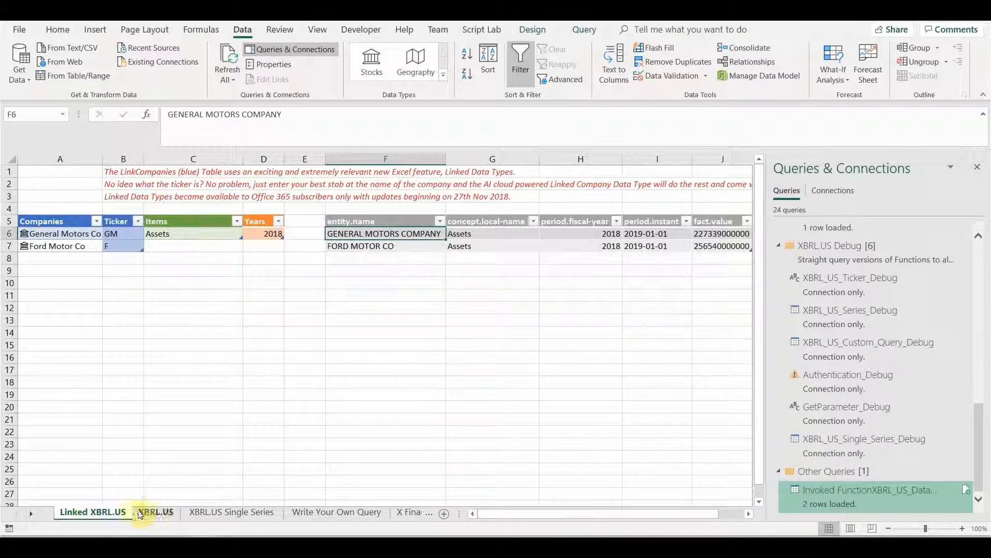